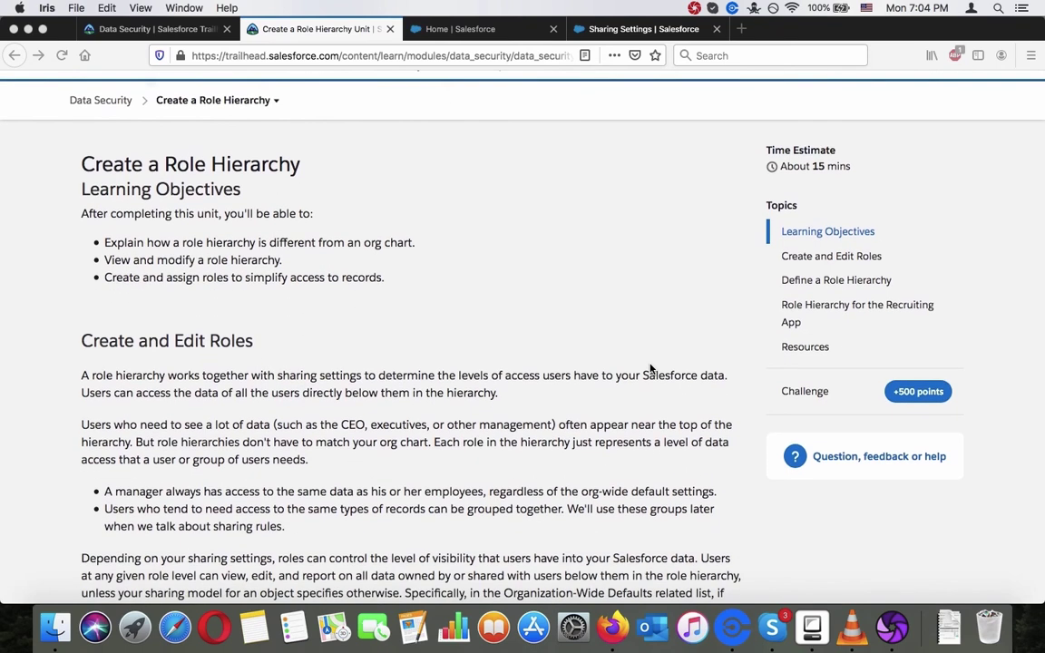
Step: Read the Create and Edit Roles section, including how Grant Access Using Hierarchies controls sharing for custom objects
scroll(650, 369, "down", 5)
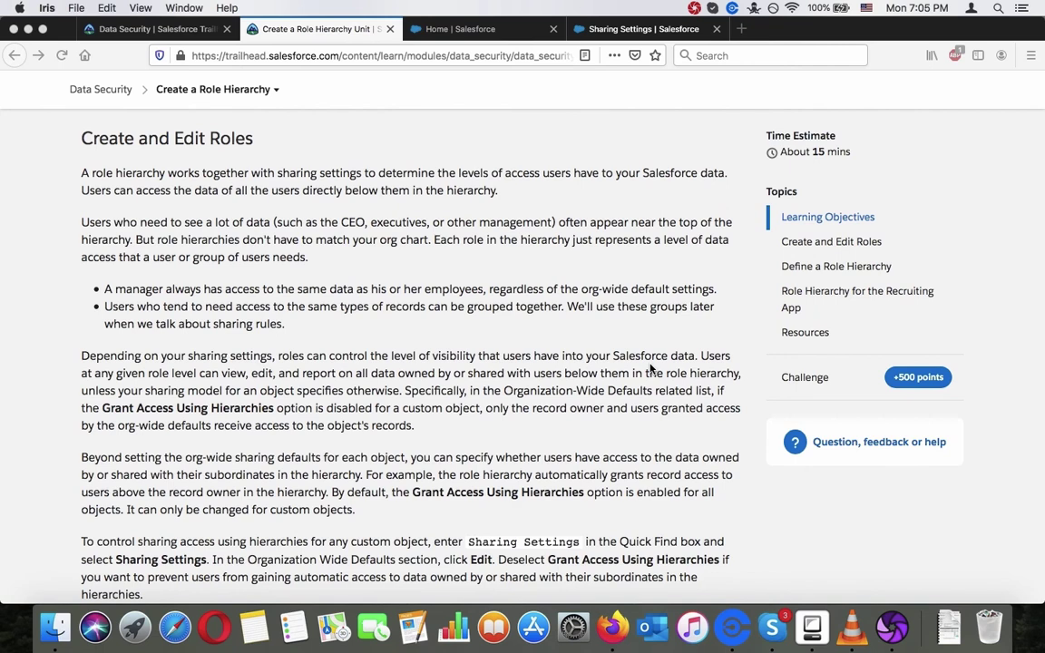
scroll(651, 367, "down", 3)
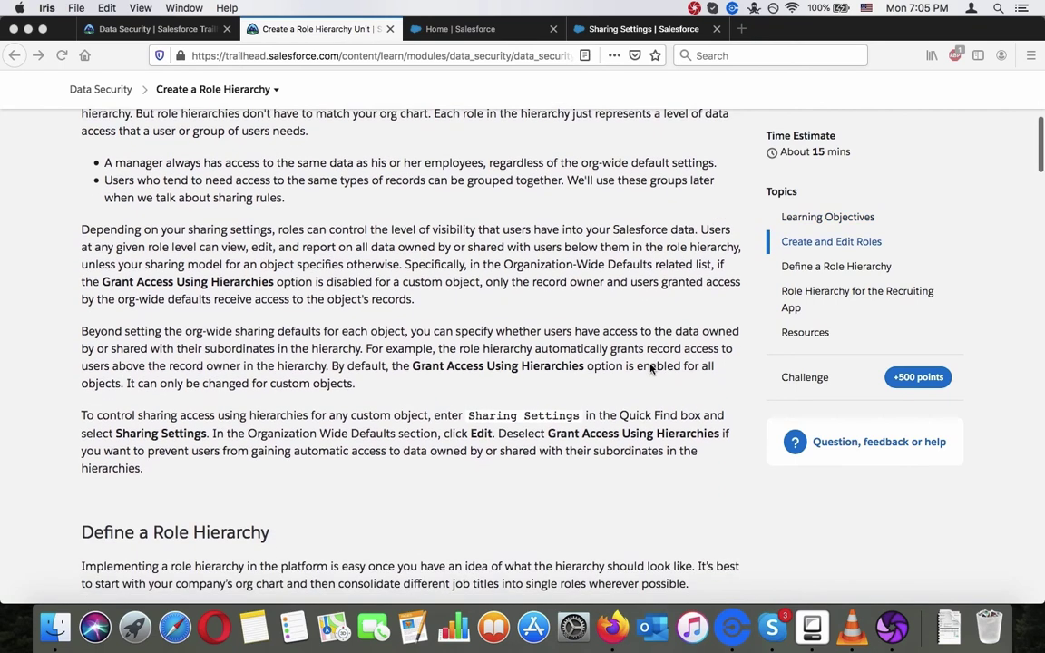
scroll(651, 367, "down", 1)
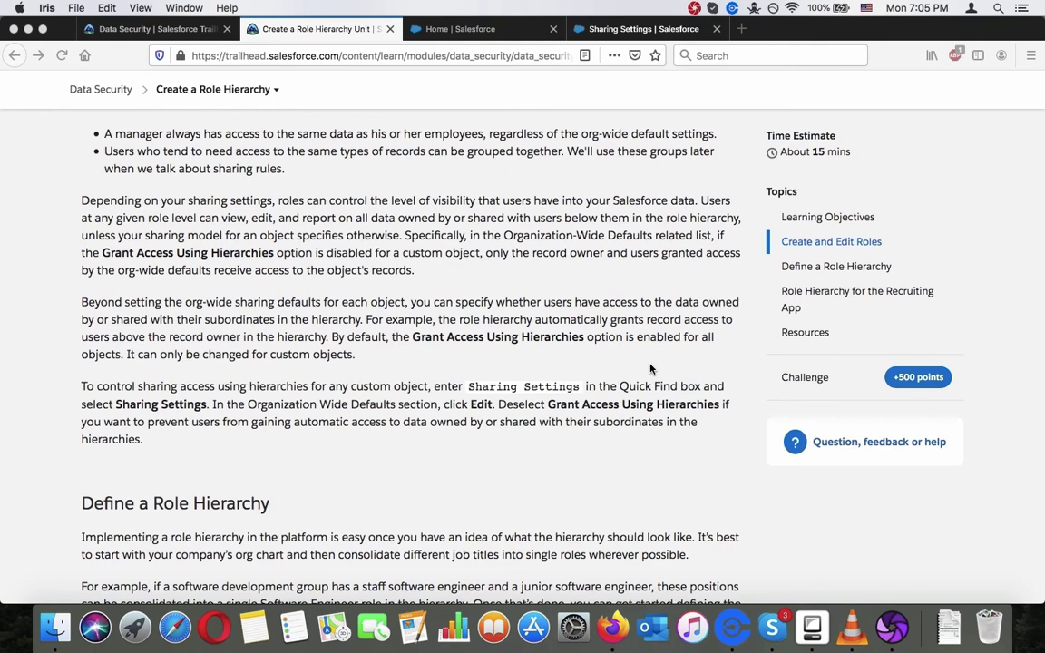
scroll(650, 368, "down", 2)
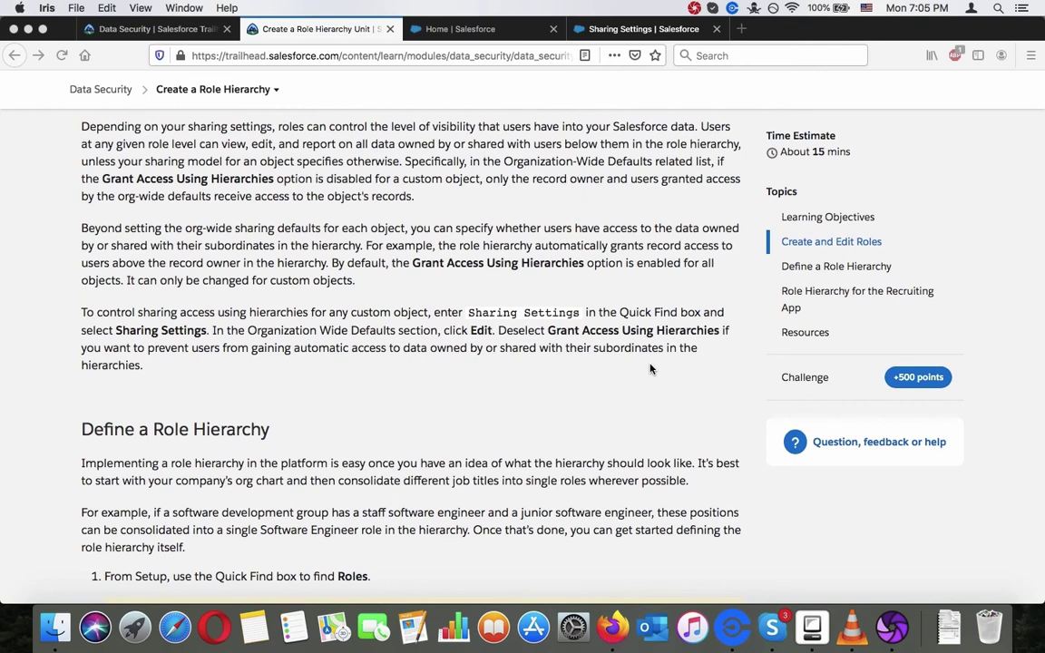
left_click(408, 164)
left_click_drag(405, 164, 447, 199)
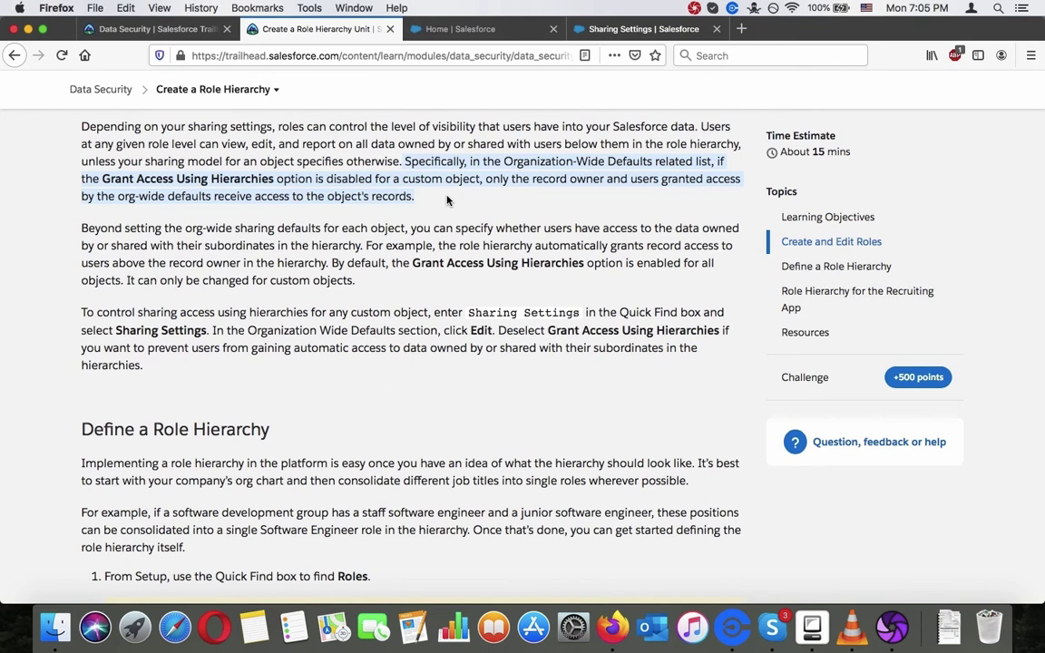
left_click(446, 200)
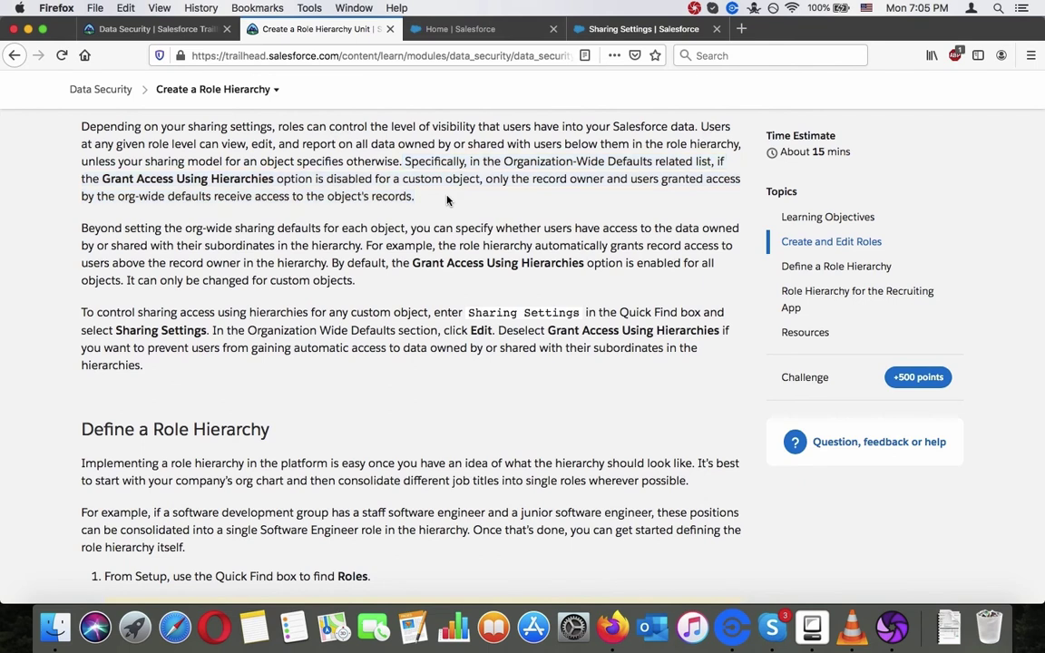
triple_click(433, 249)
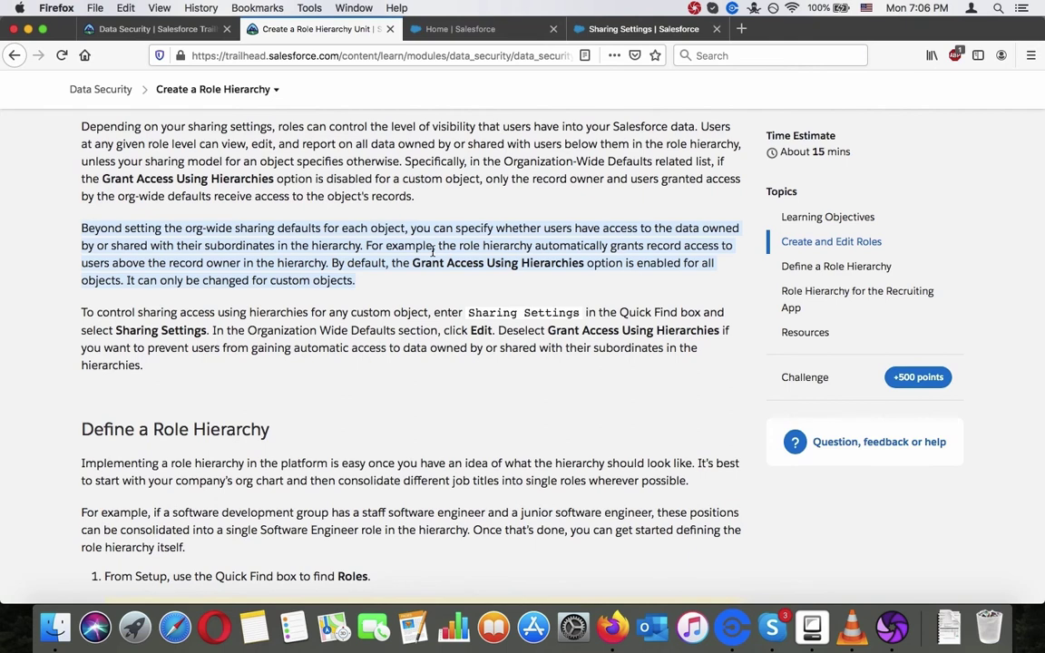
scroll(432, 250, "down", 2)
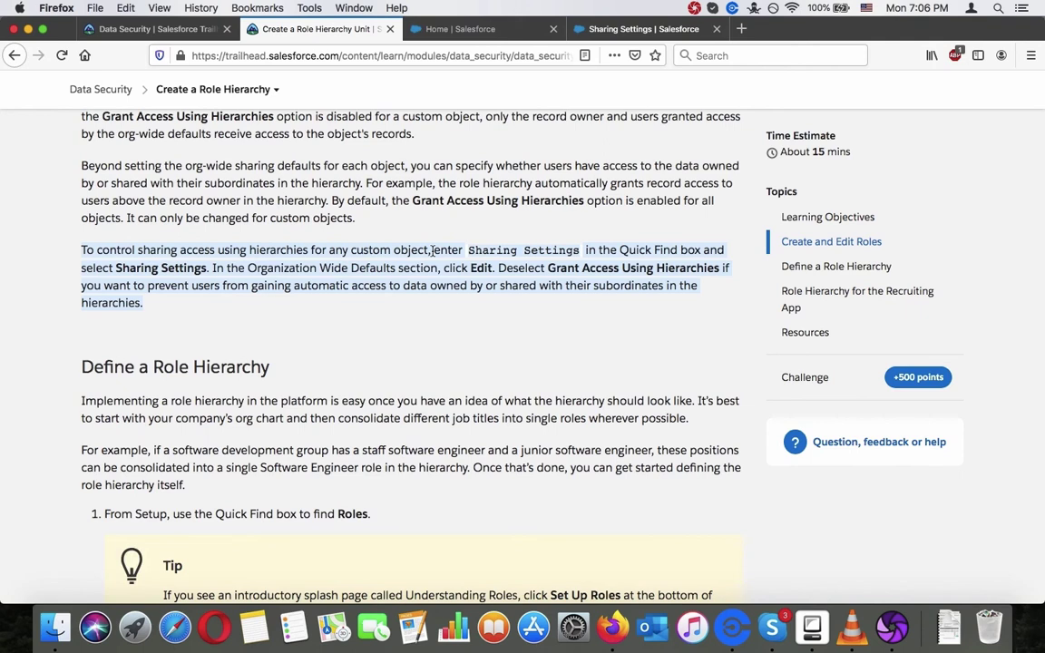
left_click(433, 250)
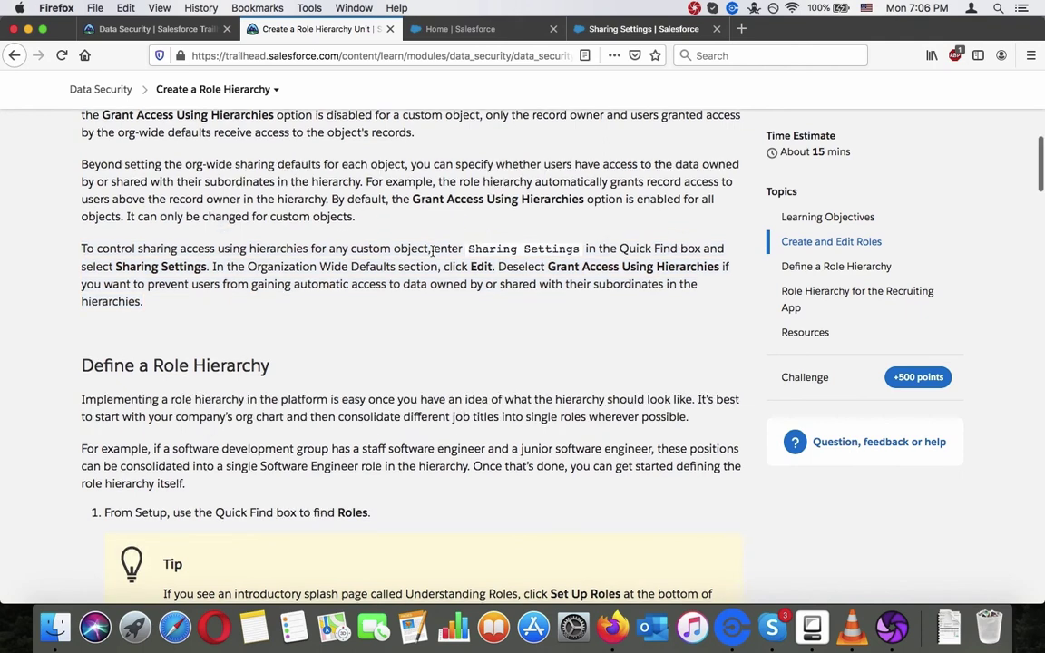
scroll(433, 254, "down", 2)
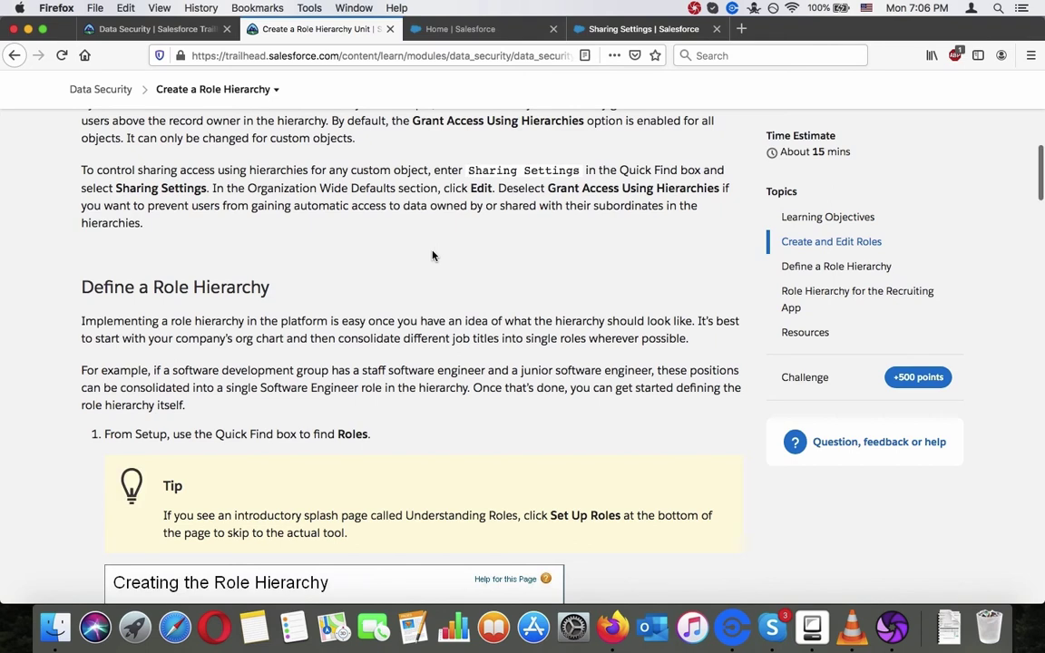
Step: Read the Define a Role Hierarchy instructions, covering the Set Up Roles tip, the tree view and the steps for adding the CEO role
scroll(433, 256, "down", 3)
scroll(433, 256, "down", 1)
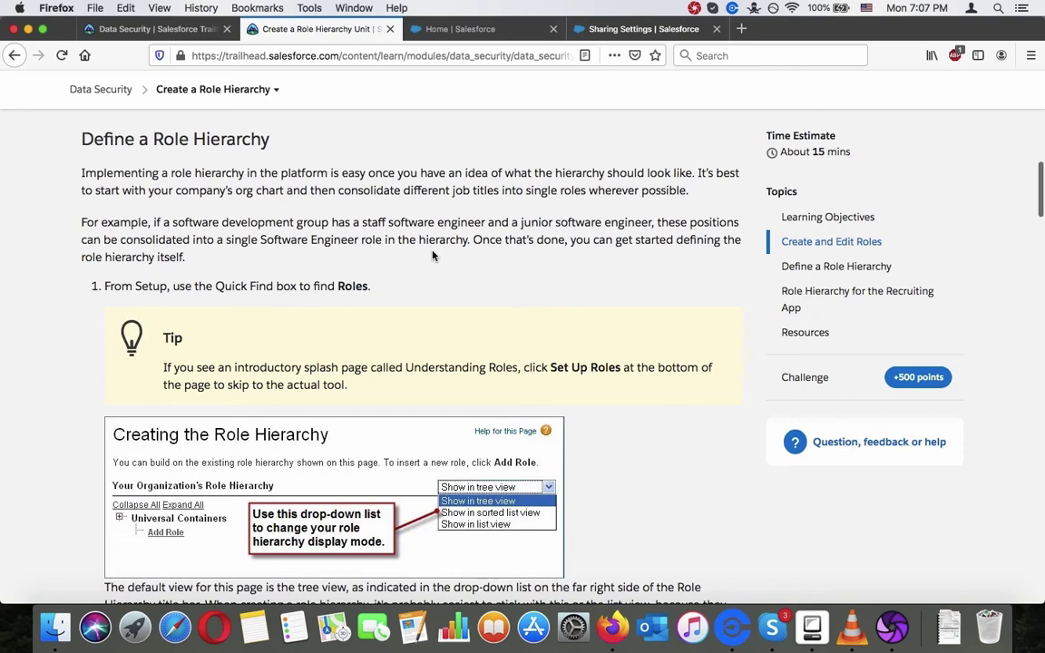
scroll(433, 256, "down", 3)
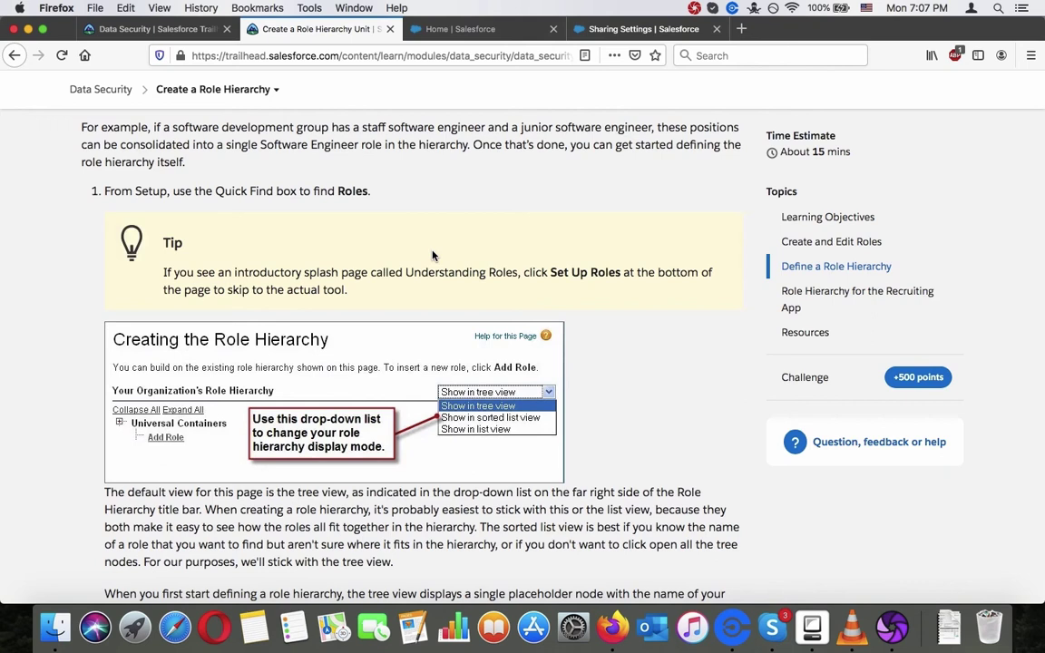
scroll(433, 256, "down", 3)
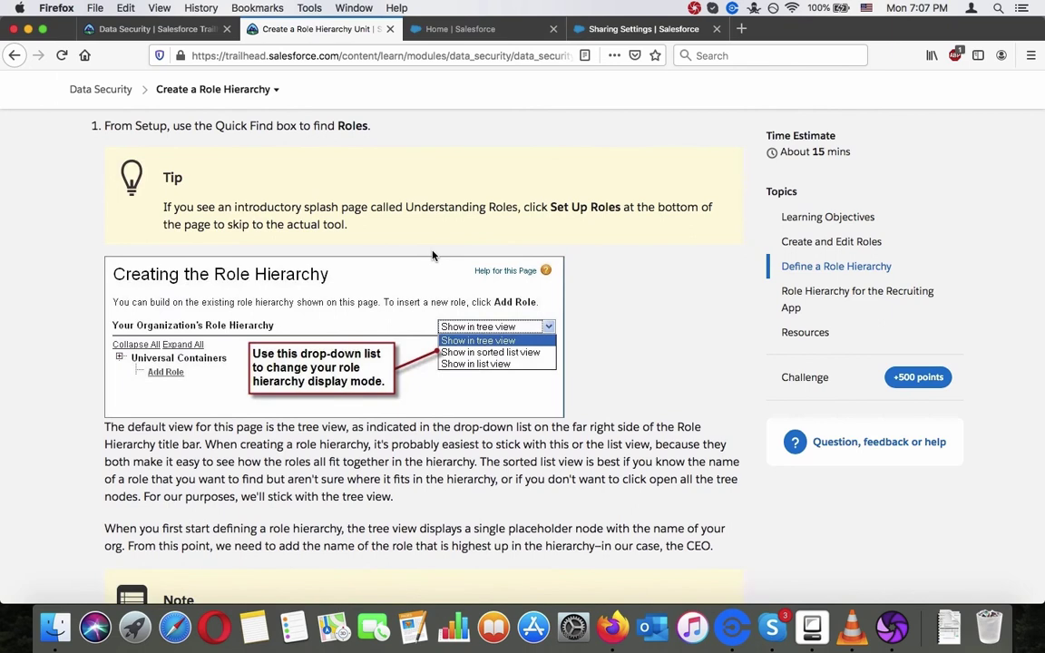
triple_click(369, 210)
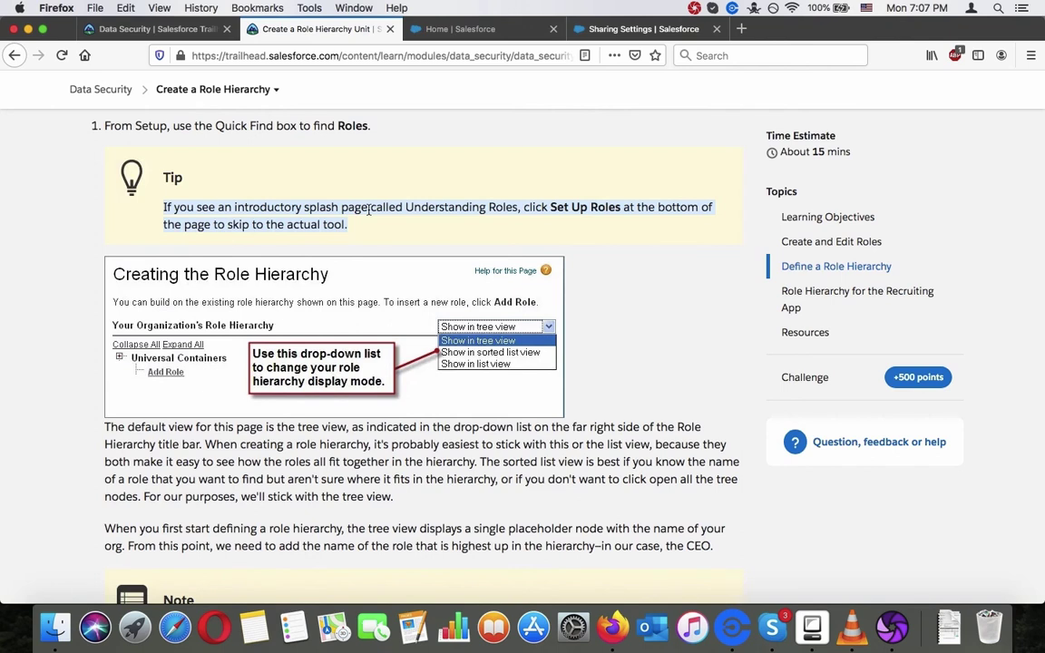
left_click(368, 209)
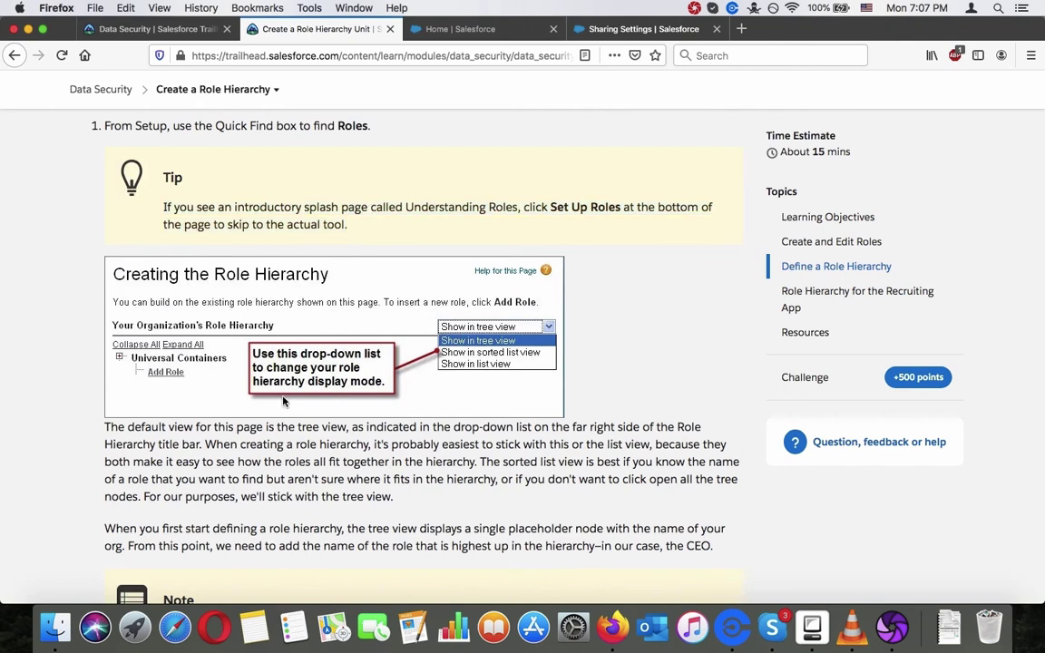
scroll(602, 367, "down", 3)
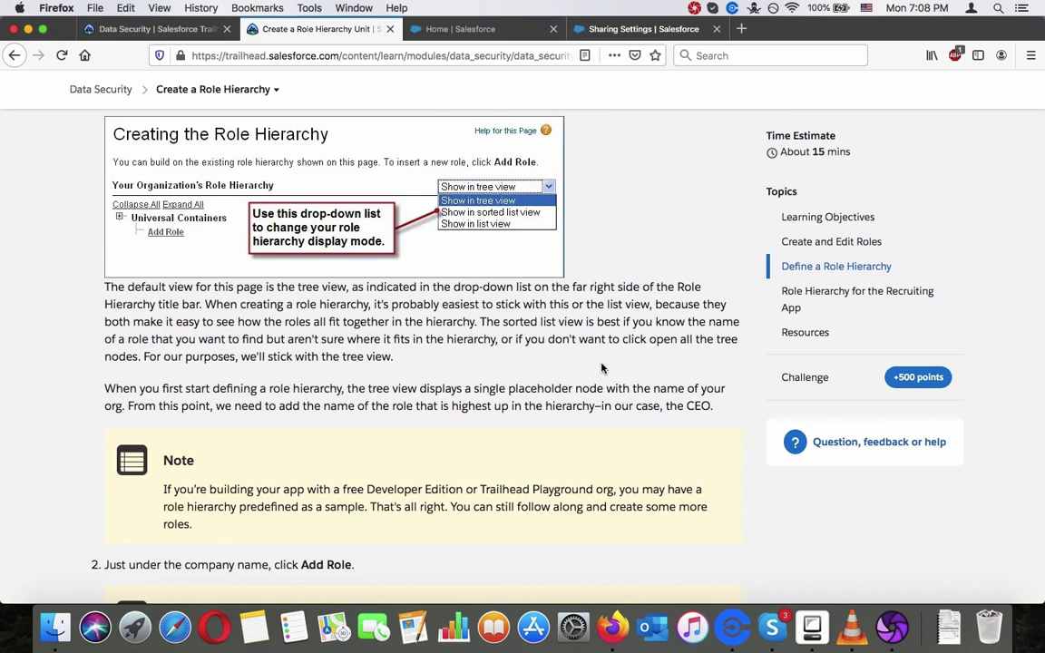
scroll(602, 367, "down", 5)
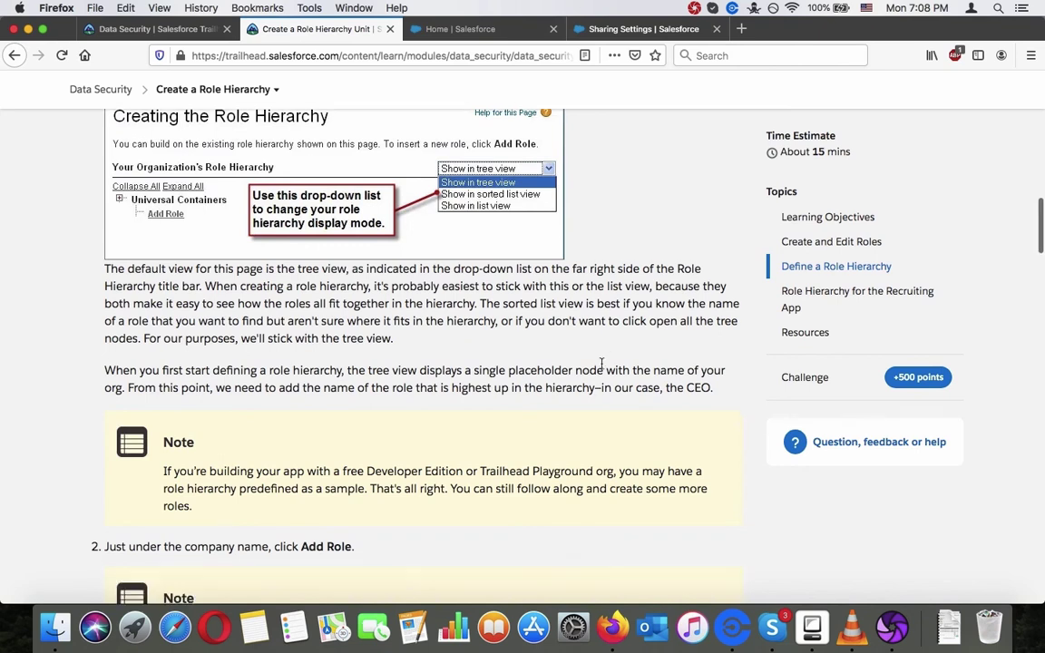
scroll(601, 368, "down", 1)
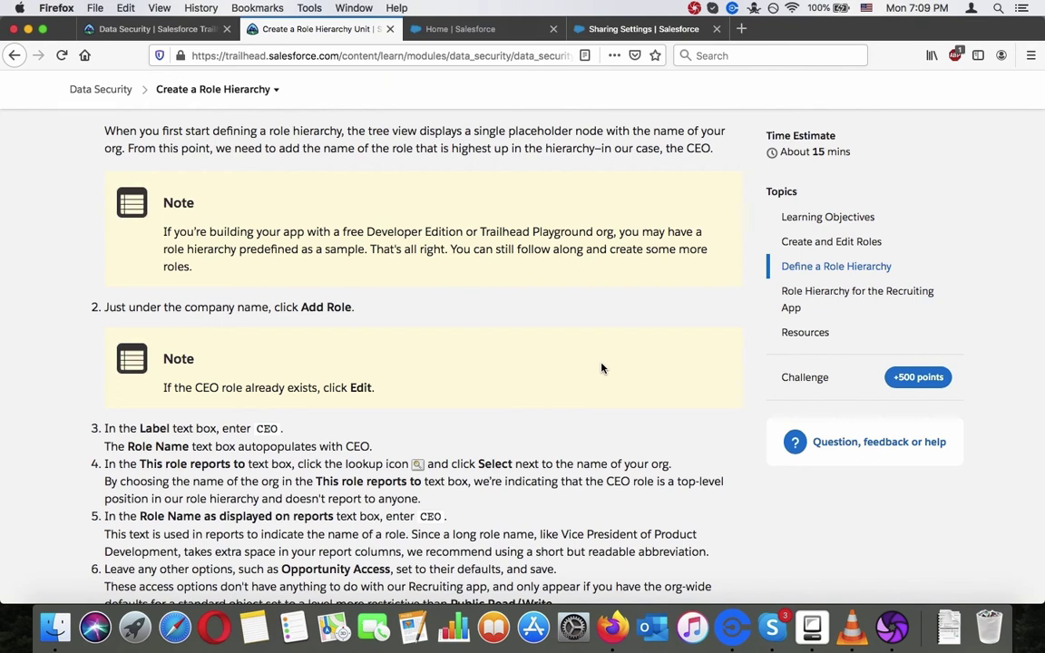
scroll(601, 368, "down", 3)
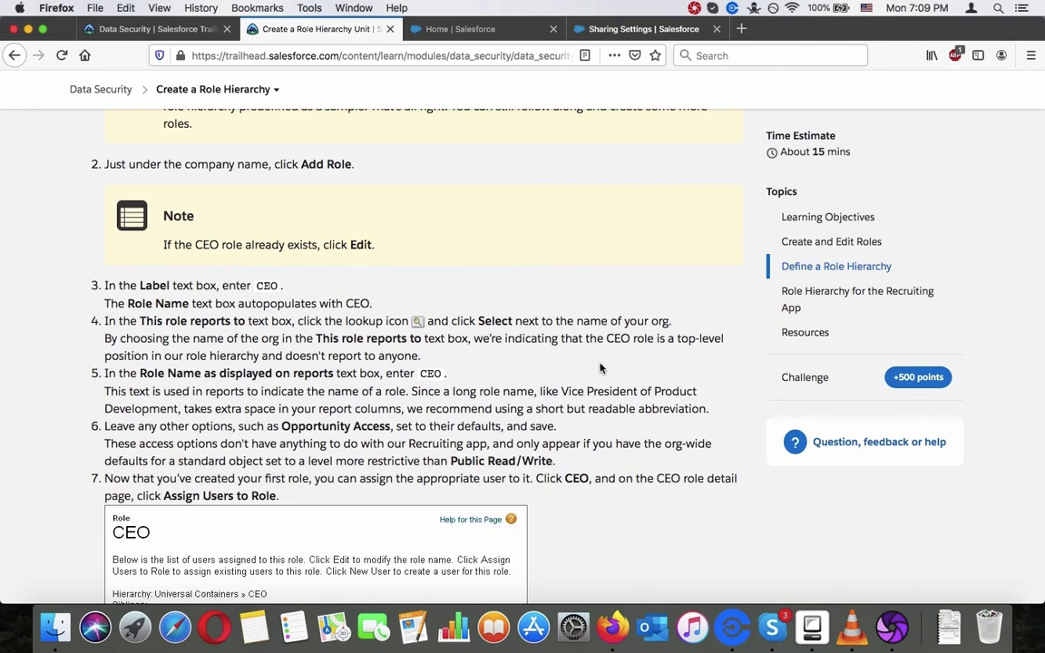
scroll(538, 332, "up", 5)
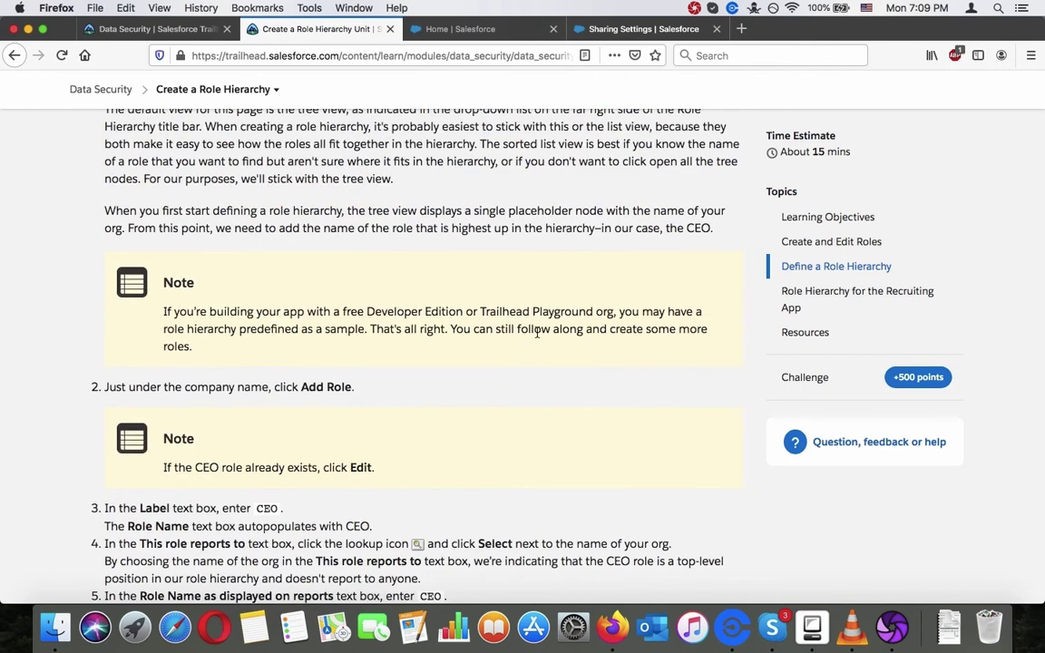
scroll(538, 332, "up", 8)
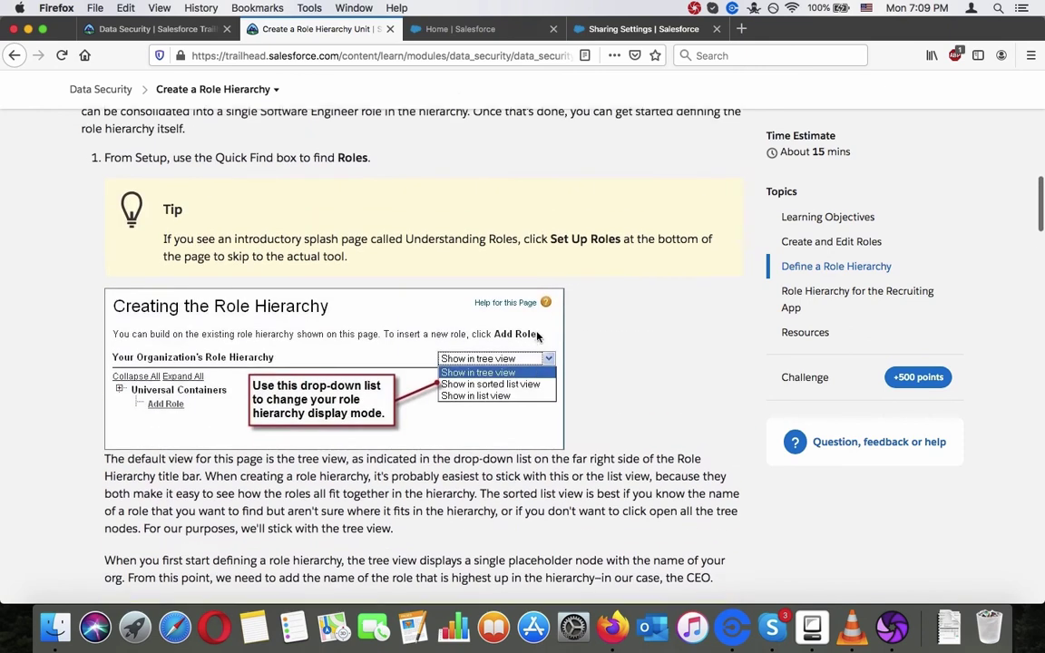
scroll(538, 337, "up", 4)
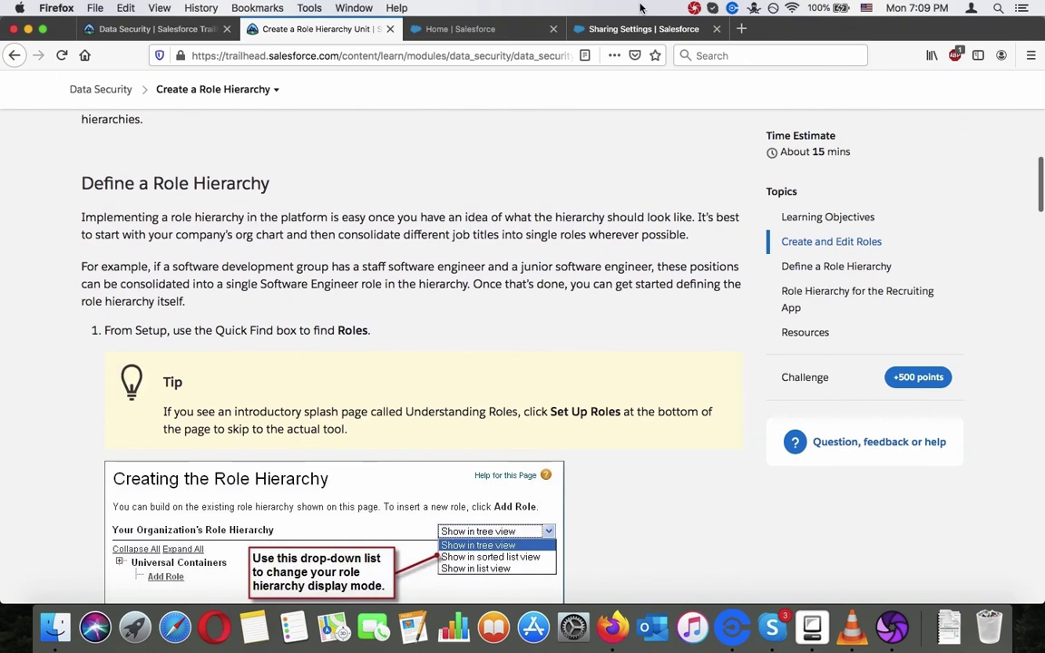
Step: Switch to Salesforce Setup, search the setup items for "rol" and open the Roles page under Users
left_click(641, 28)
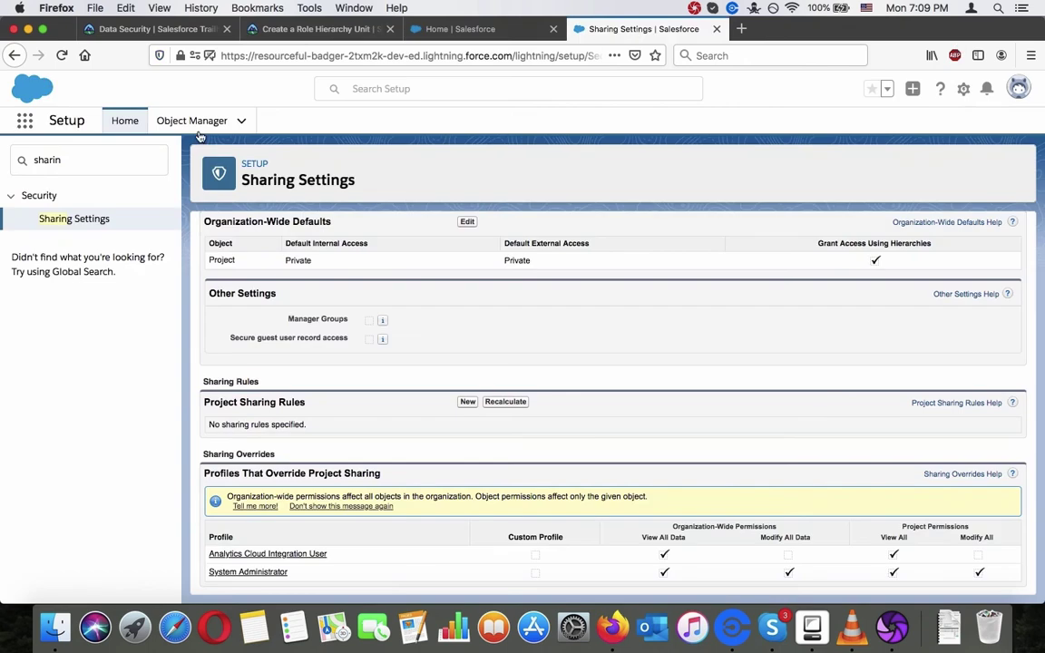
left_click(93, 168)
type("rol")
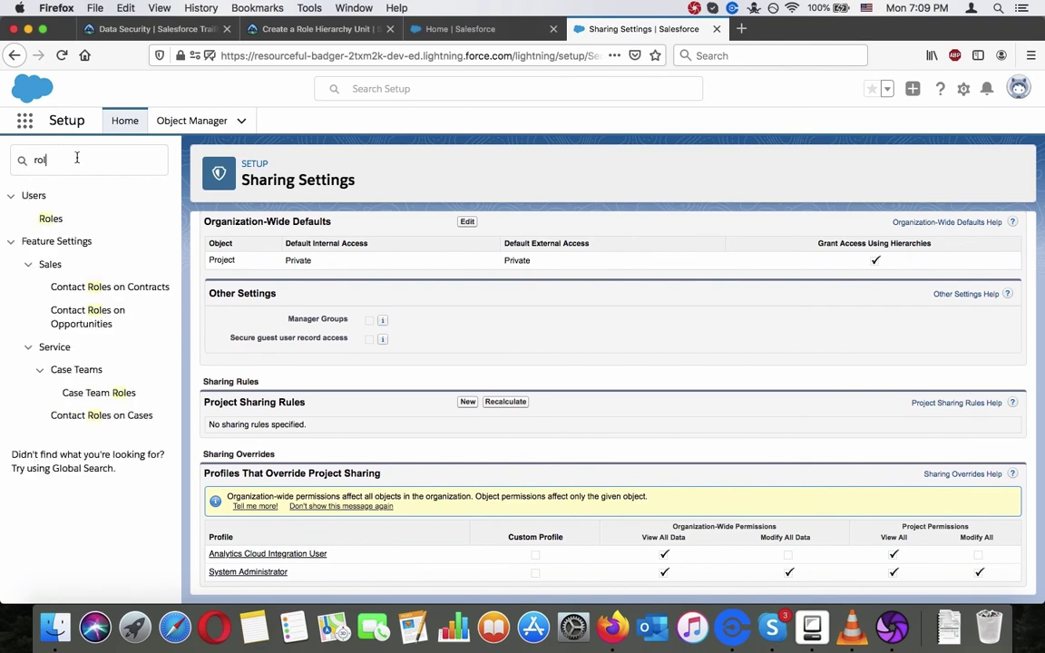
left_click(62, 218)
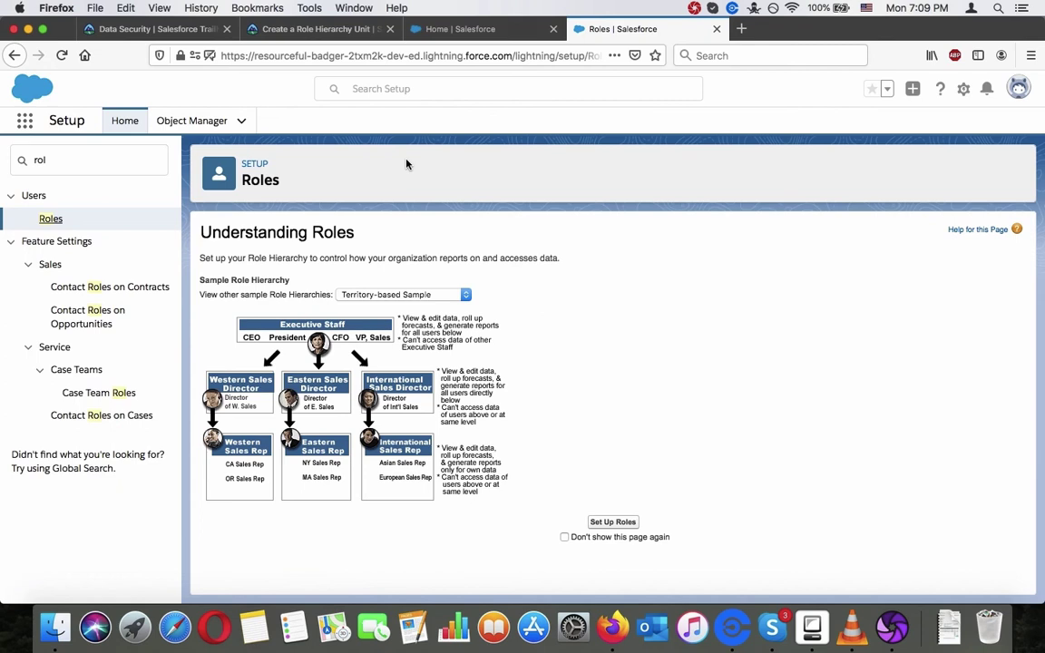
Step: Examine the Understanding Roles introduction, the territory-based sample hierarchy and the other sample role hierarchies offered
left_click(413, 295)
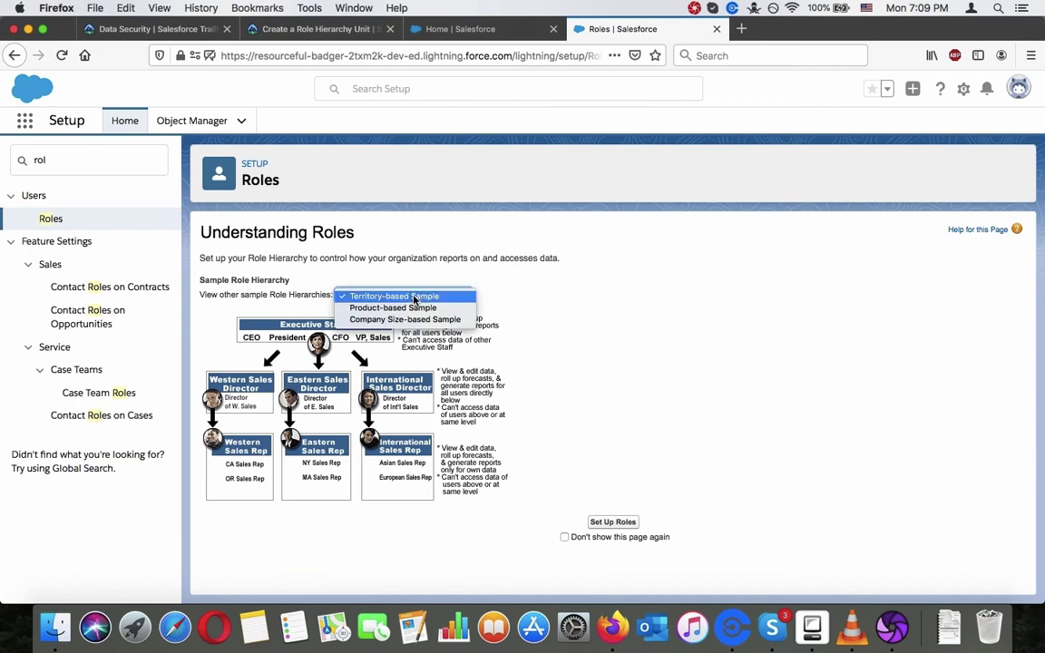
left_click(441, 219)
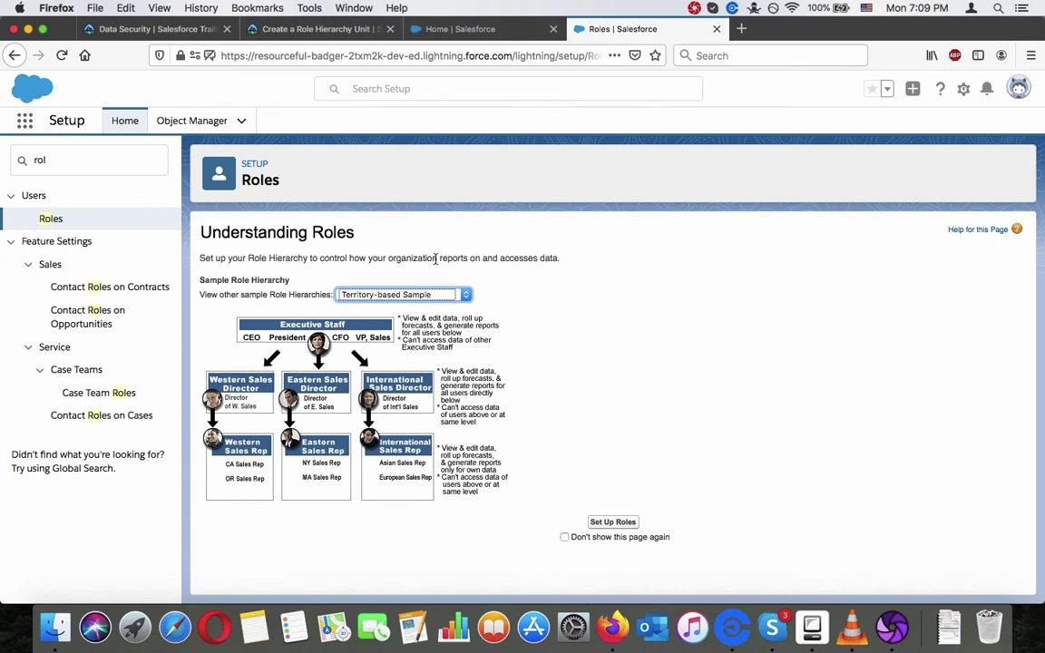
triple_click(436, 259)
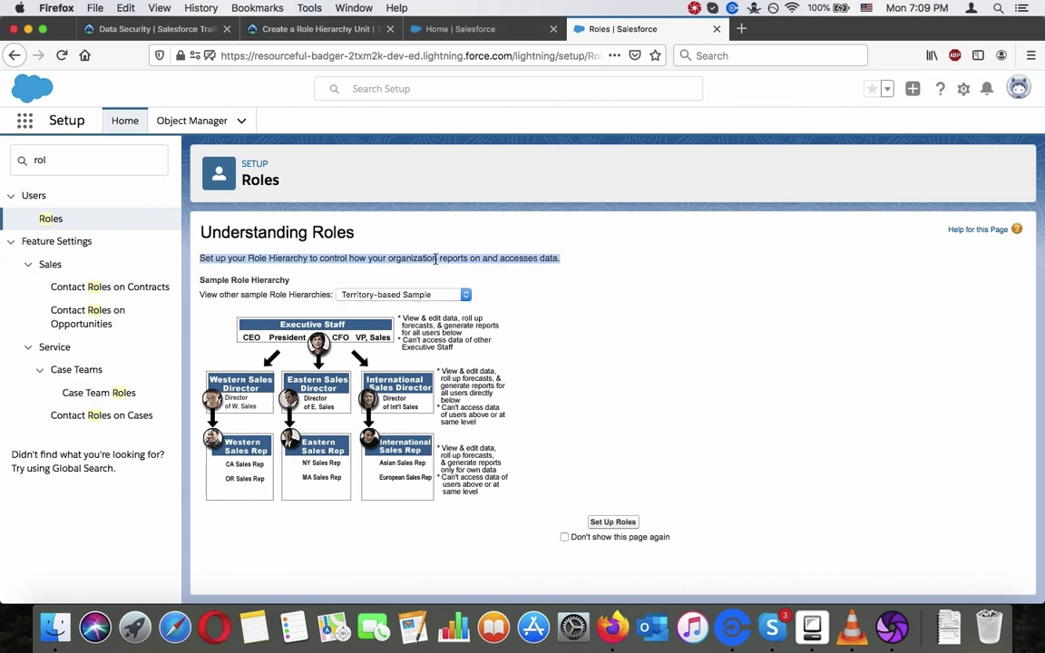
left_click(435, 259)
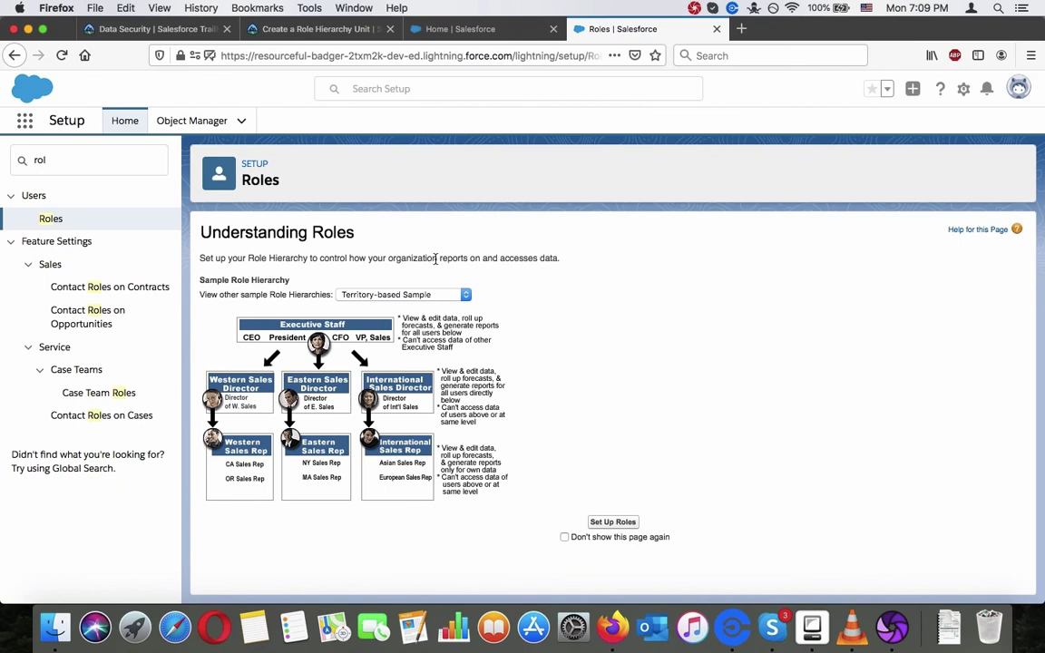
triple_click(436, 259)
left_click(436, 259)
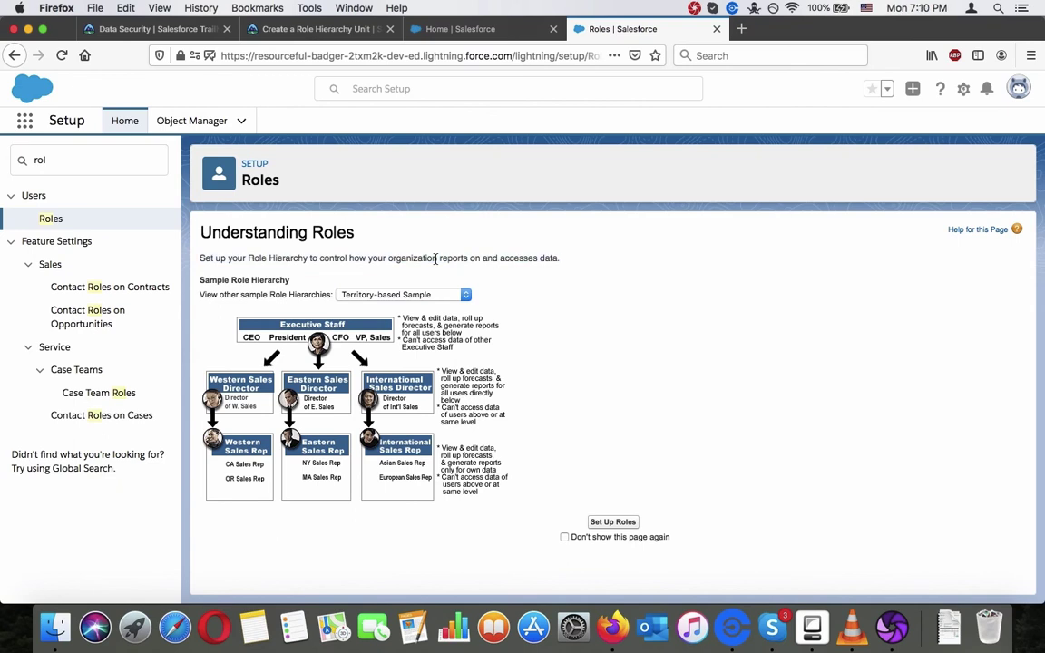
left_click(298, 297)
triple_click(298, 296)
left_click(297, 296)
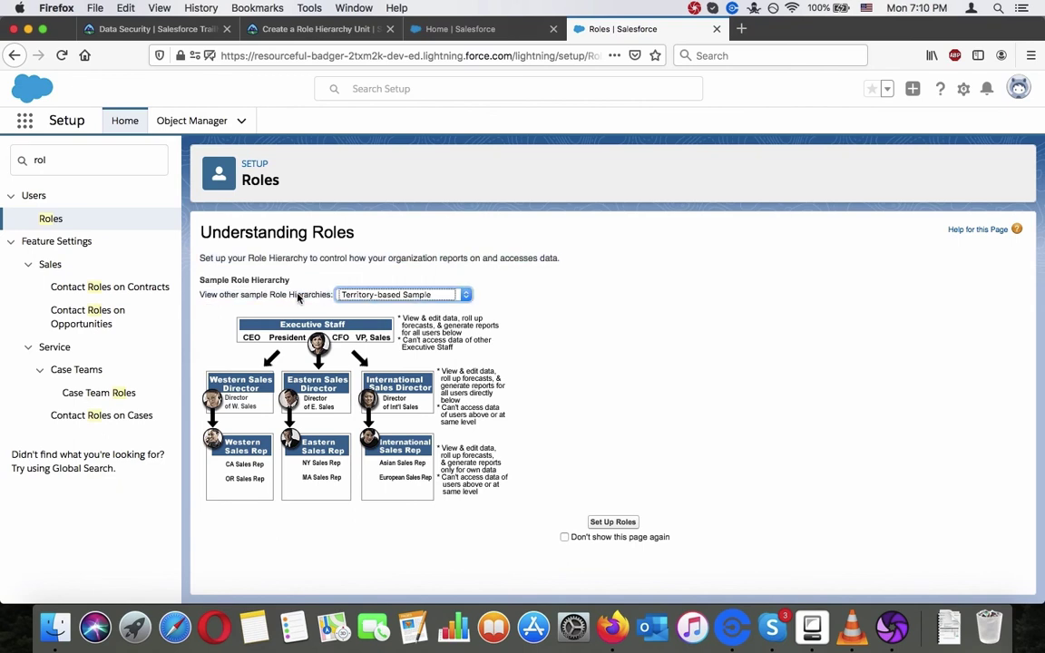
left_click(301, 277)
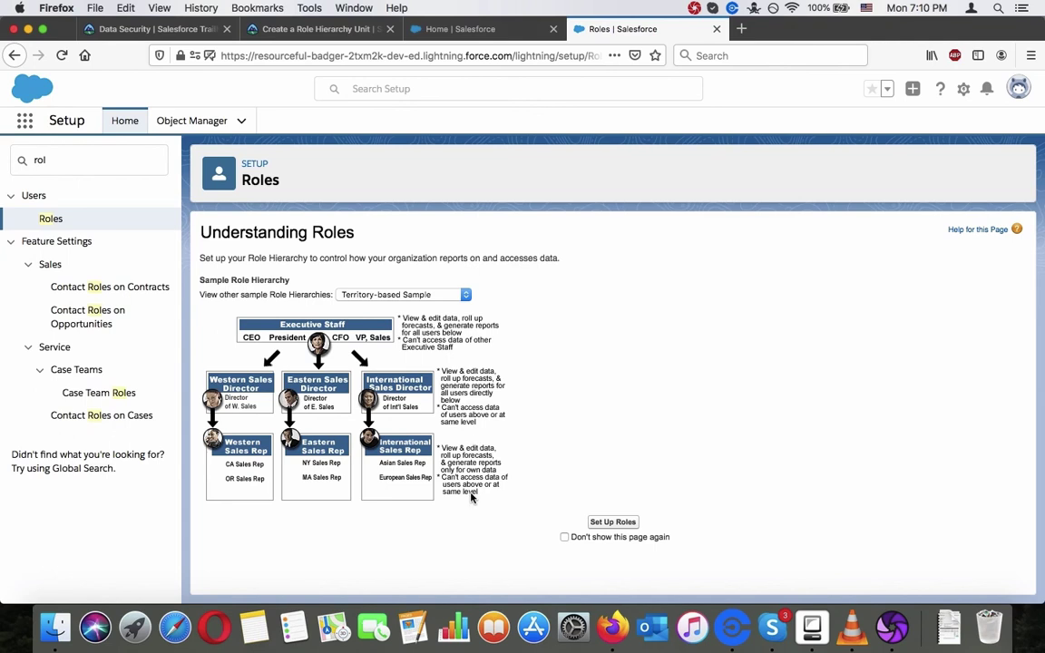
left_click(427, 295)
left_click(479, 255)
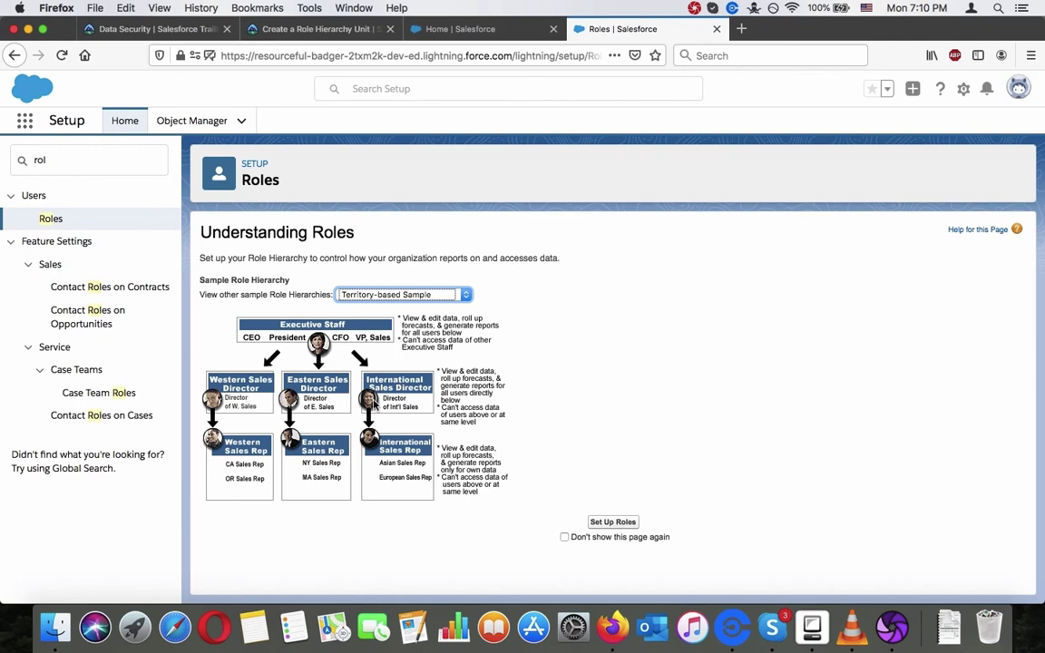
left_click(455, 295)
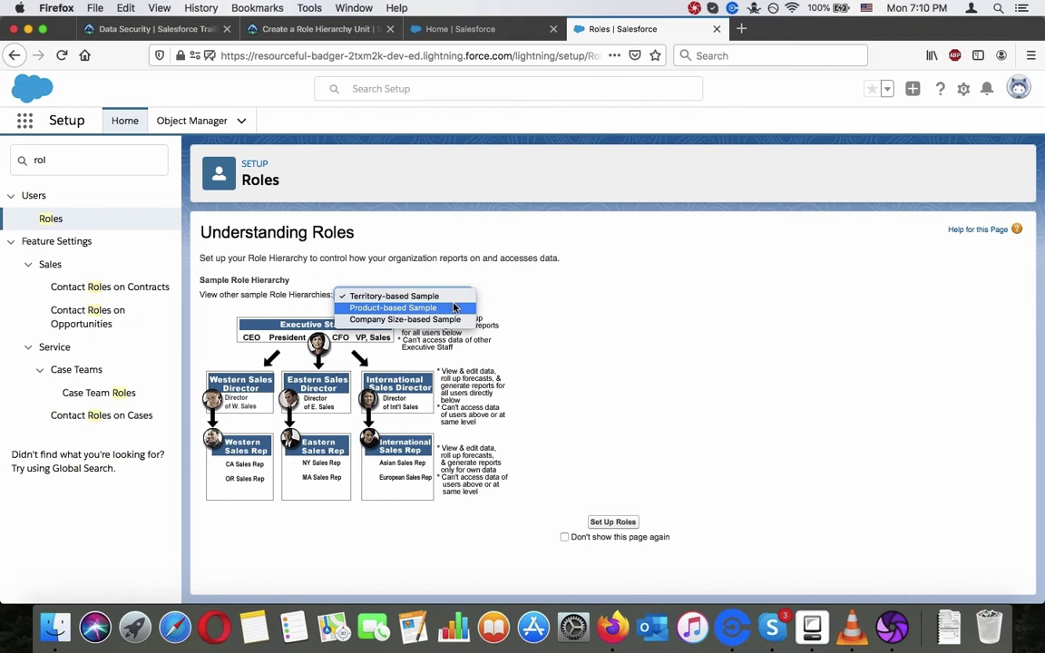
left_click(513, 309)
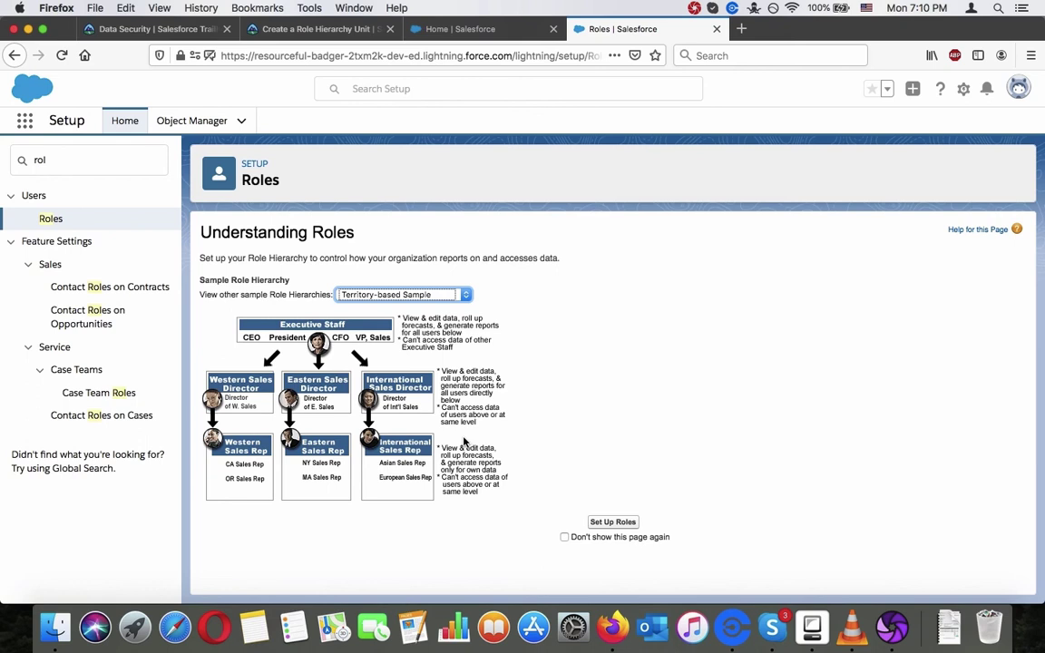
Step: Compare the Product-based and Company Size-based sample role hierarchies, and return to the Territory-based sample
left_click(421, 297)
left_click(423, 308)
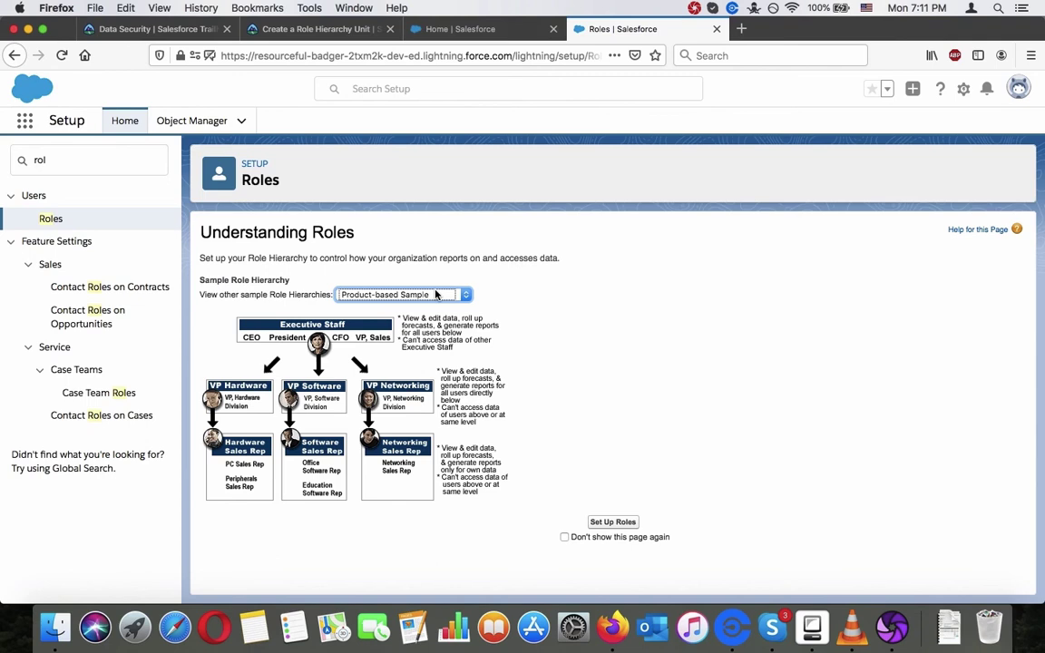
left_click(435, 294)
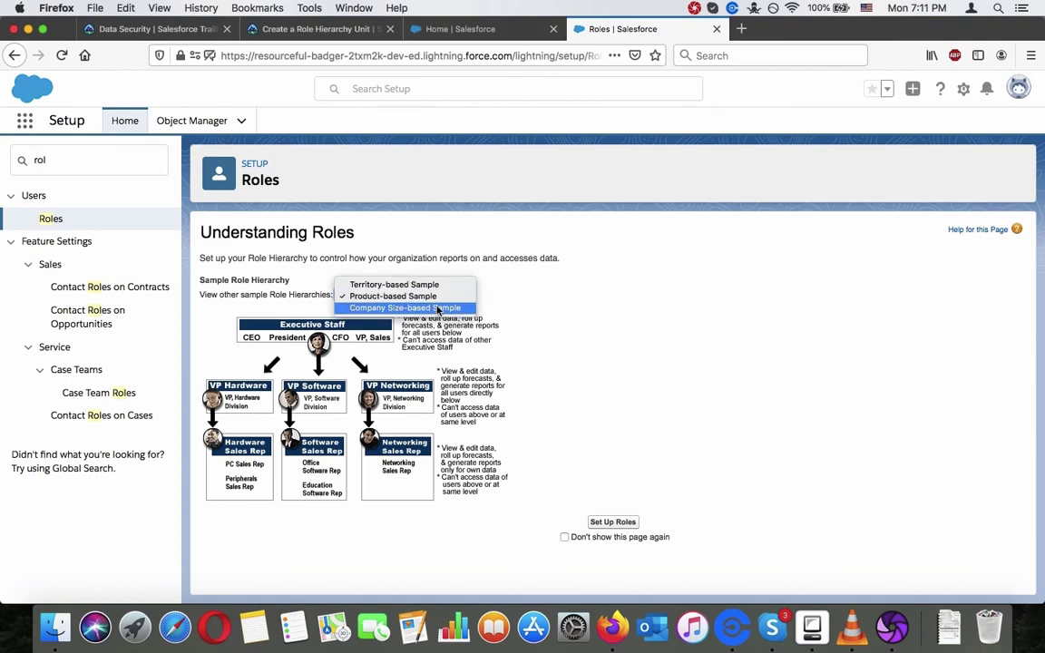
left_click(439, 308)
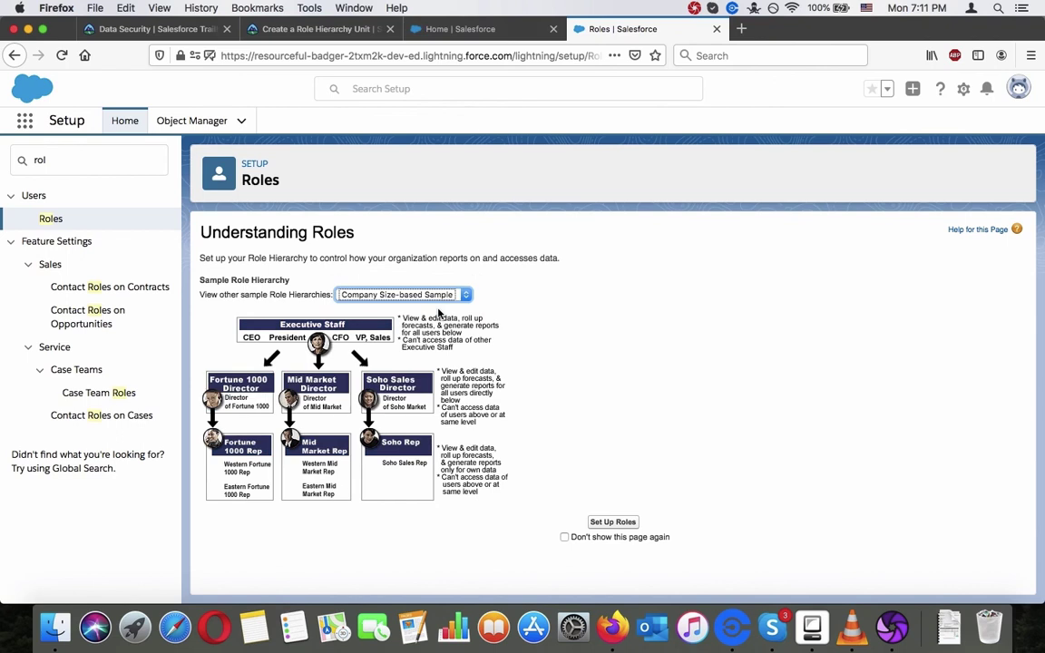
left_click(443, 292)
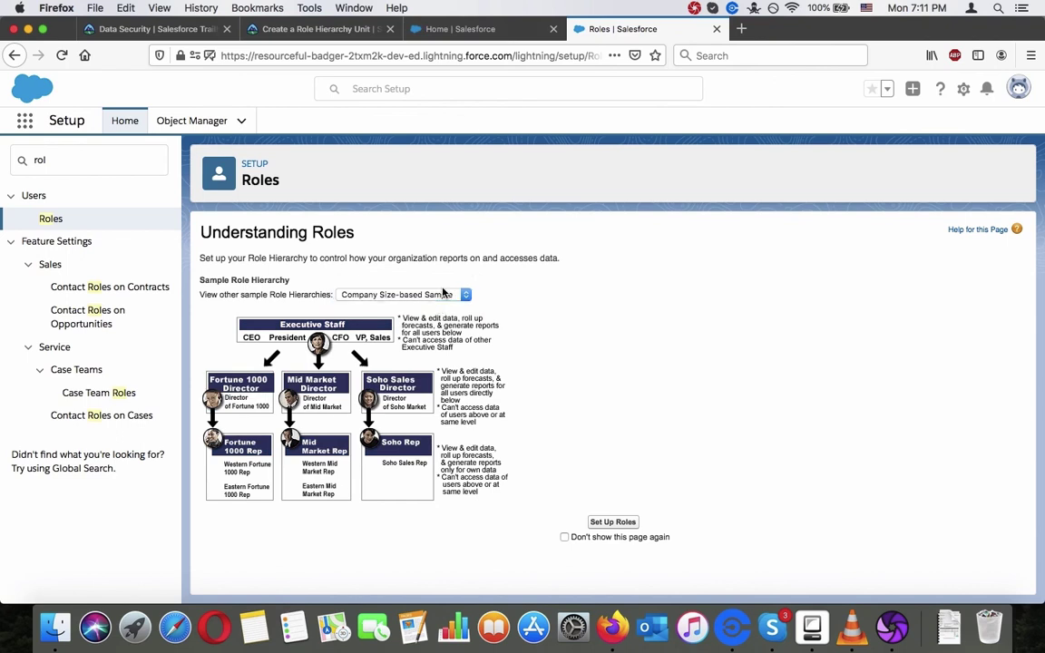
left_click(447, 297)
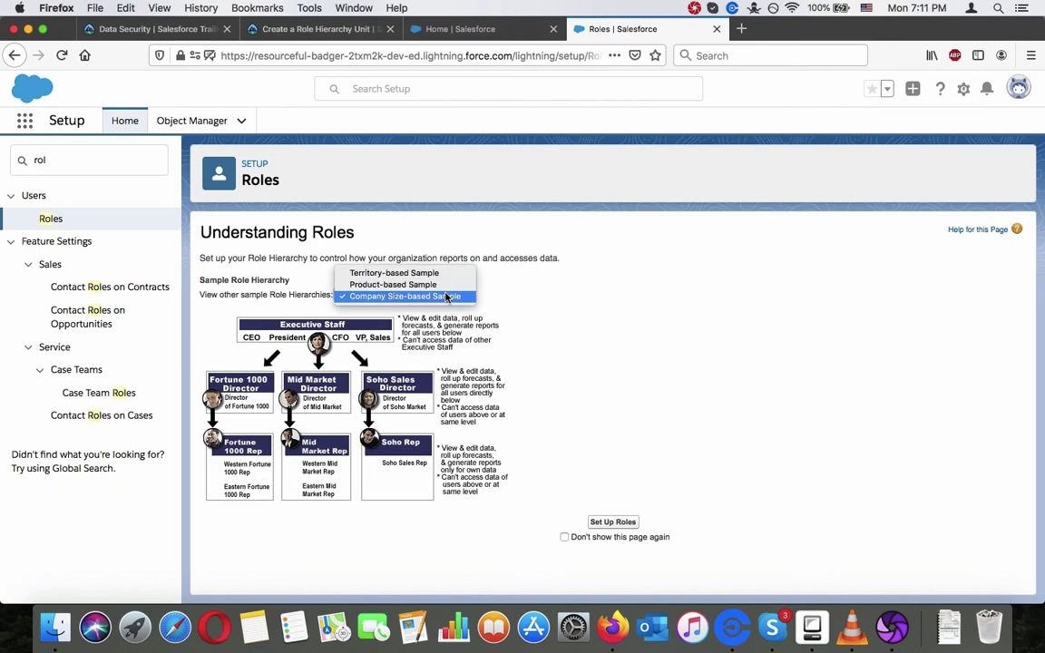
left_click(401, 273)
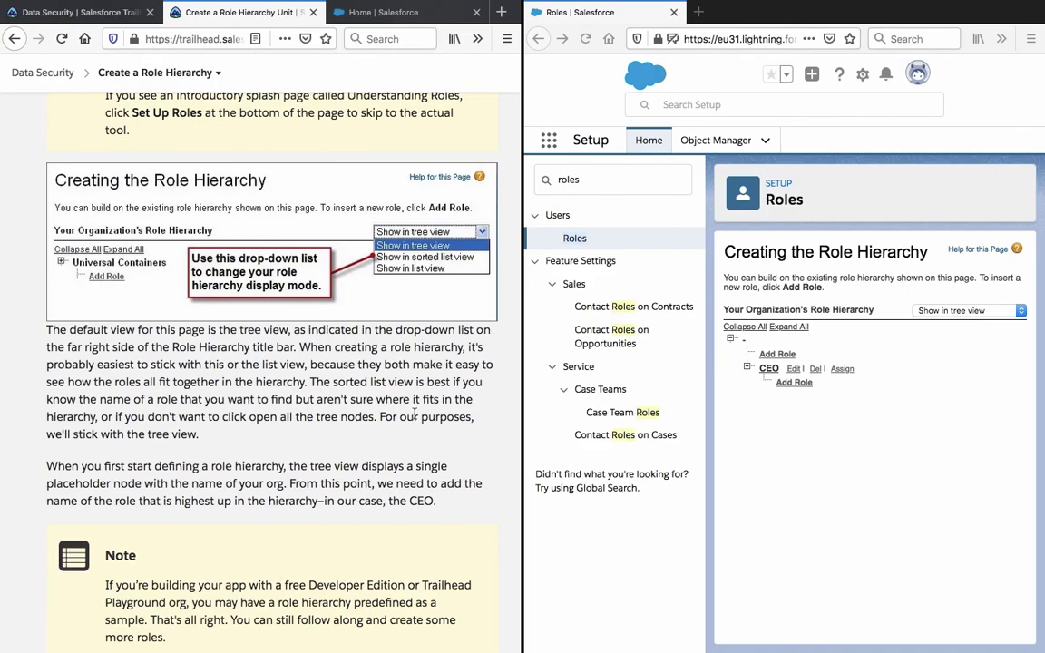
Step: Read the Trailhead notes on predefined hierarchies and the instruction for adding a role just under the company name
scroll(415, 413, "down", 1)
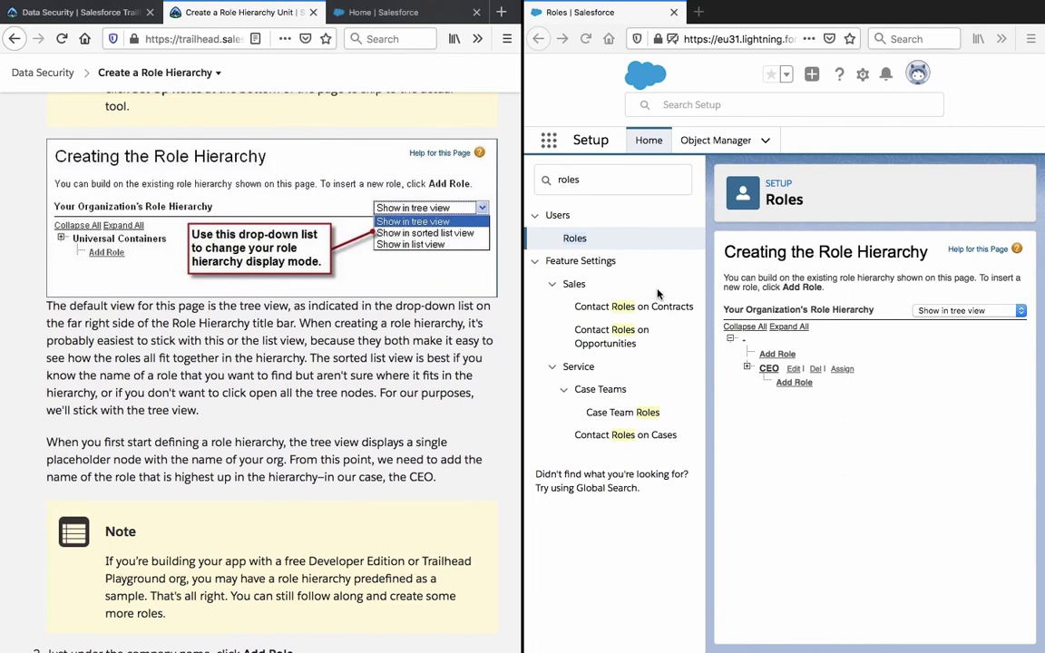
scroll(277, 328, "down", 5)
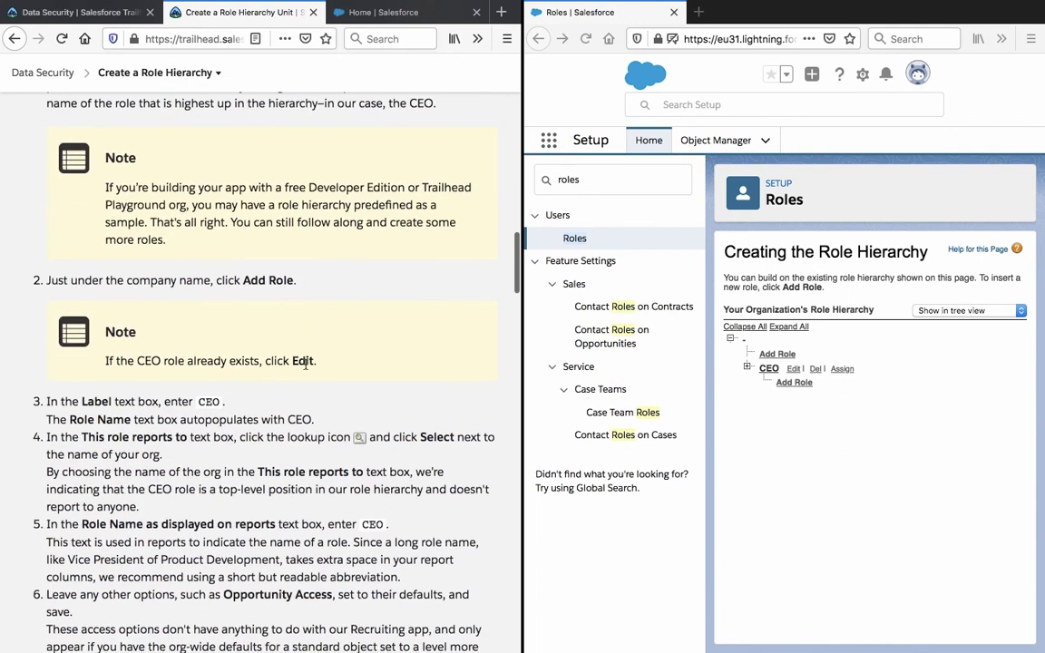
scroll(305, 365, "up", 3)
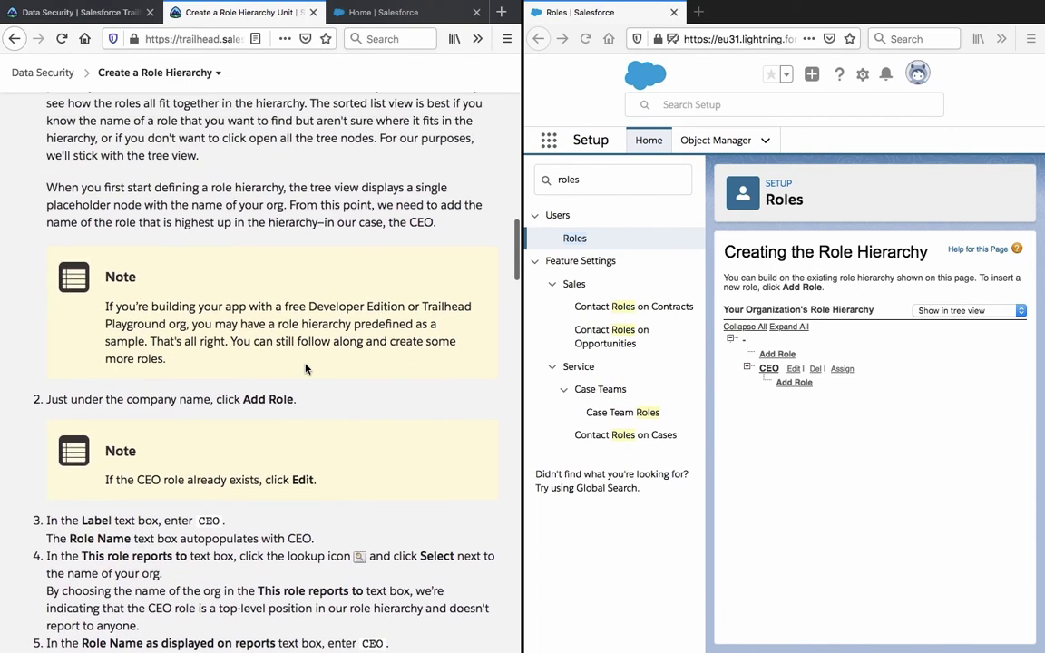
double_click(246, 409)
left_click(246, 408)
left_click(745, 340)
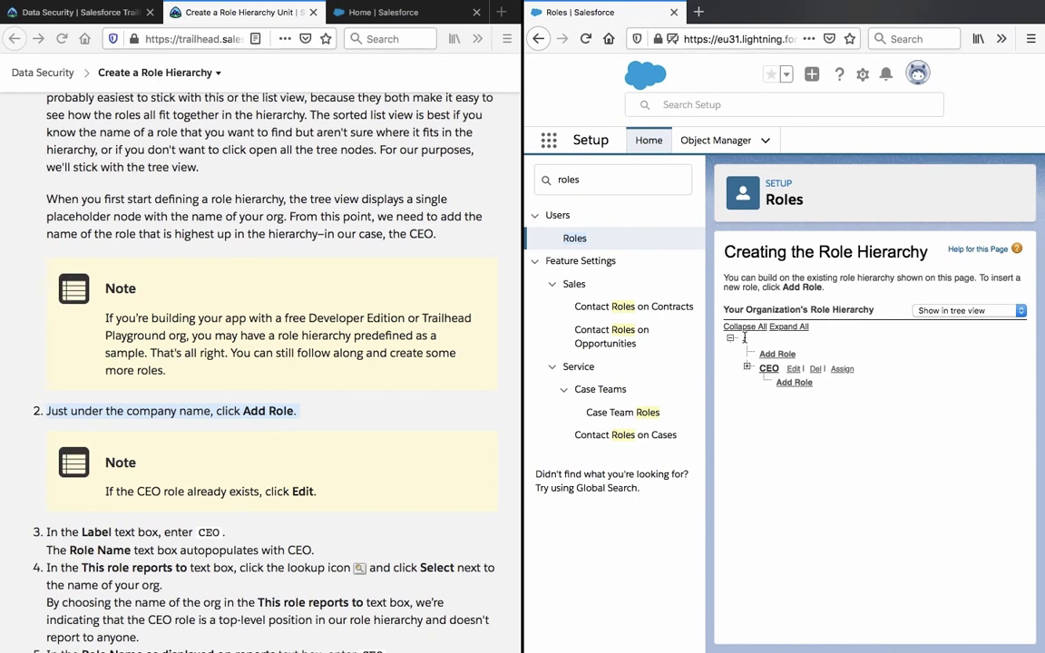
left_click(322, 415)
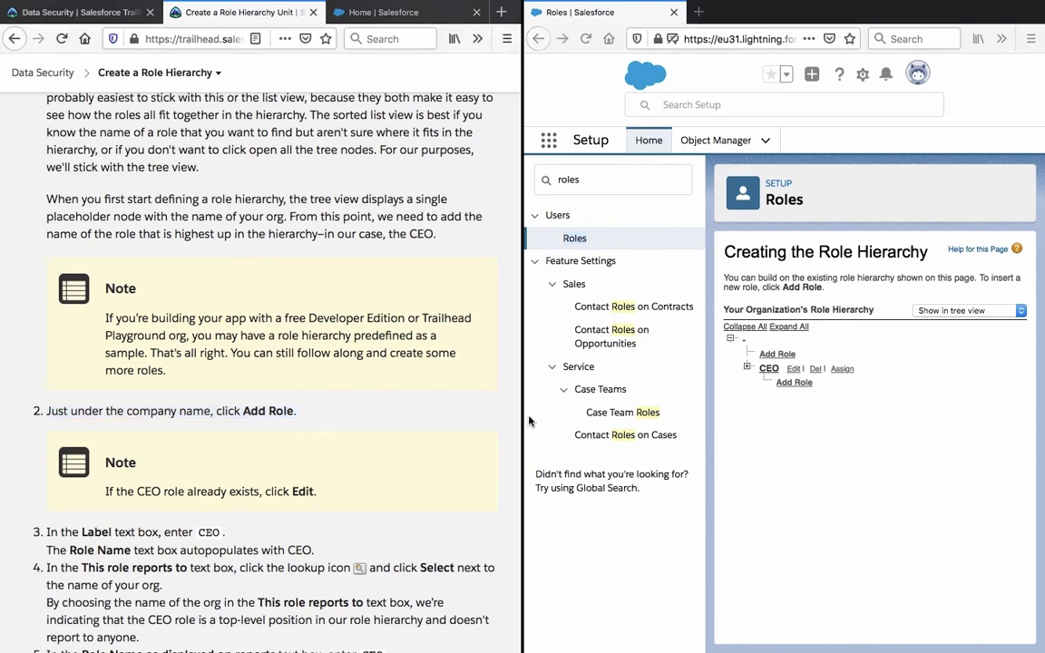
Step: View the blank New Role form for a role directly under the company name and leave it without saving
left_click(688, 375)
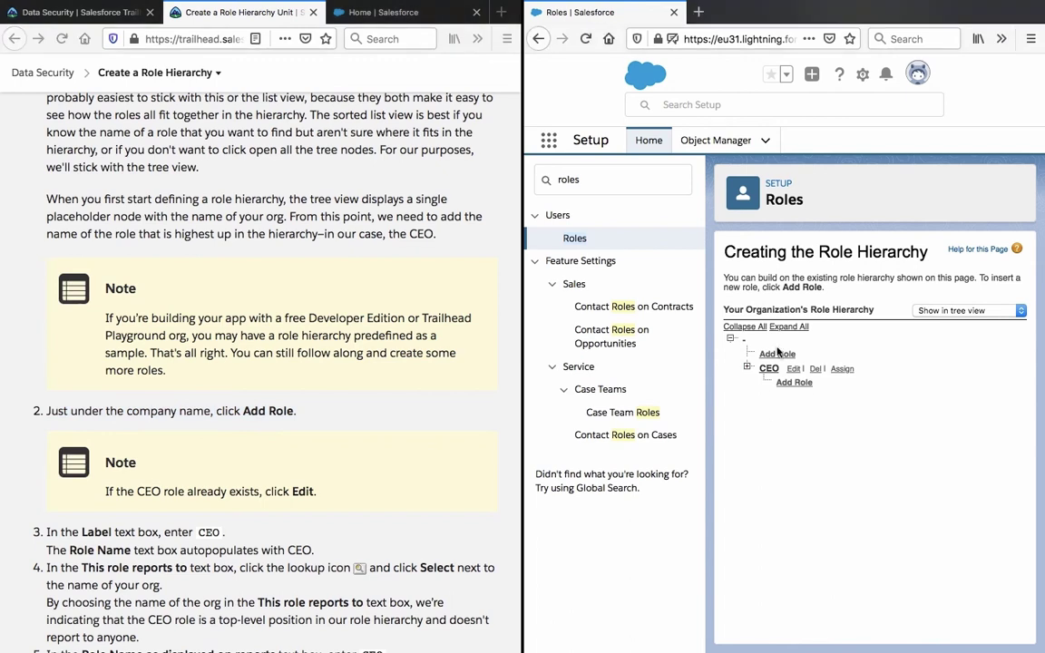
left_click(778, 354)
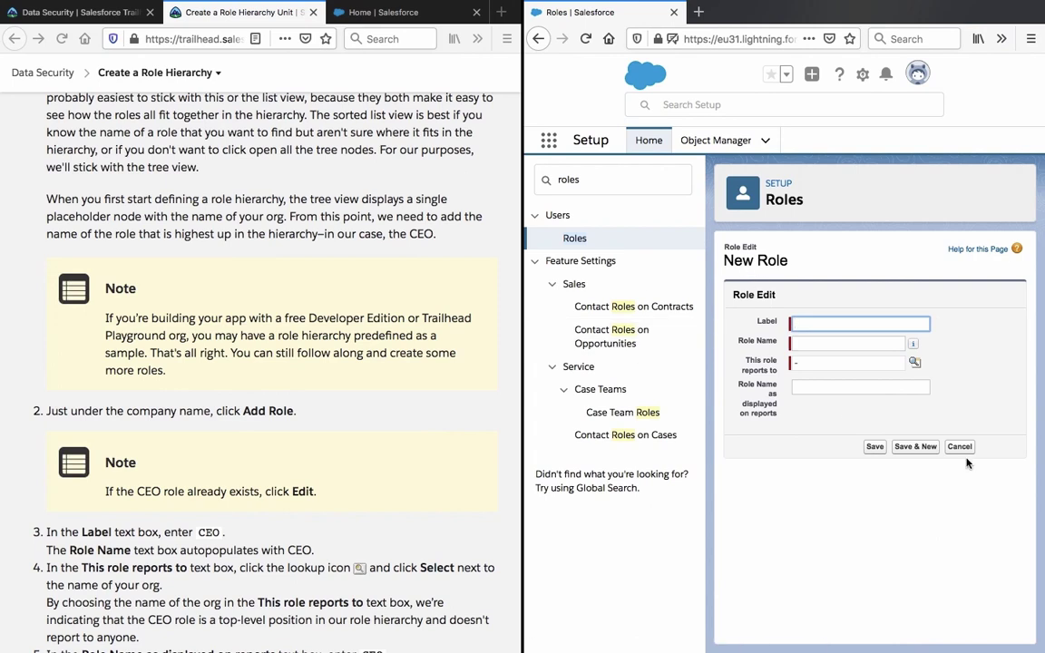
left_click(962, 447)
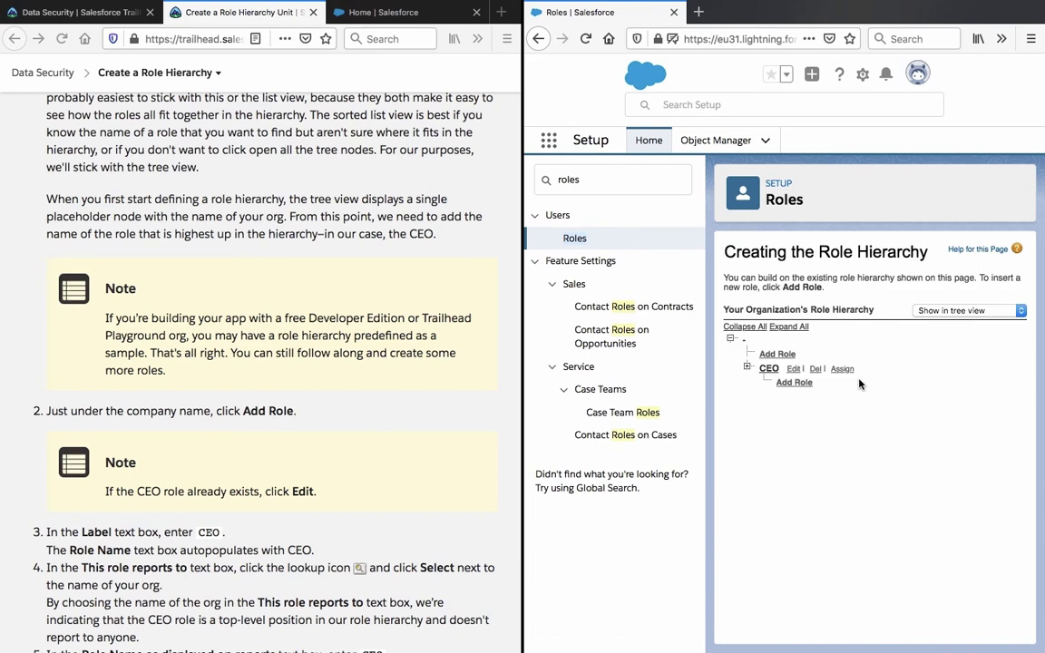
Step: Open the existing CEO role for editing and read the instructions on its label, reporting line and display name
left_click(795, 370)
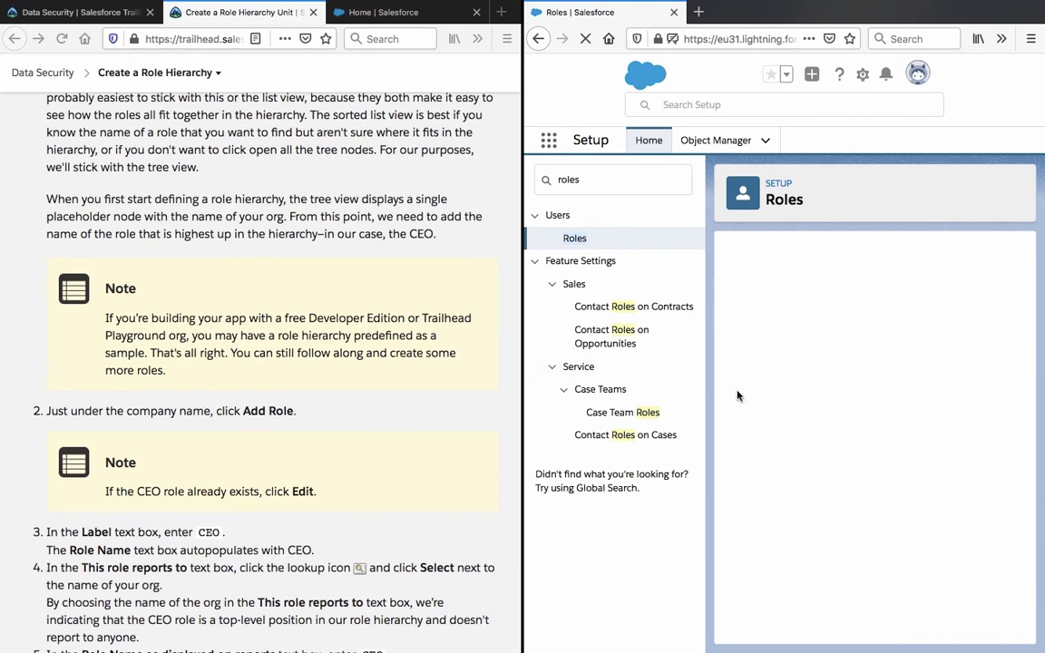
scroll(360, 437, "down", 4)
scroll(360, 436, "down", 3)
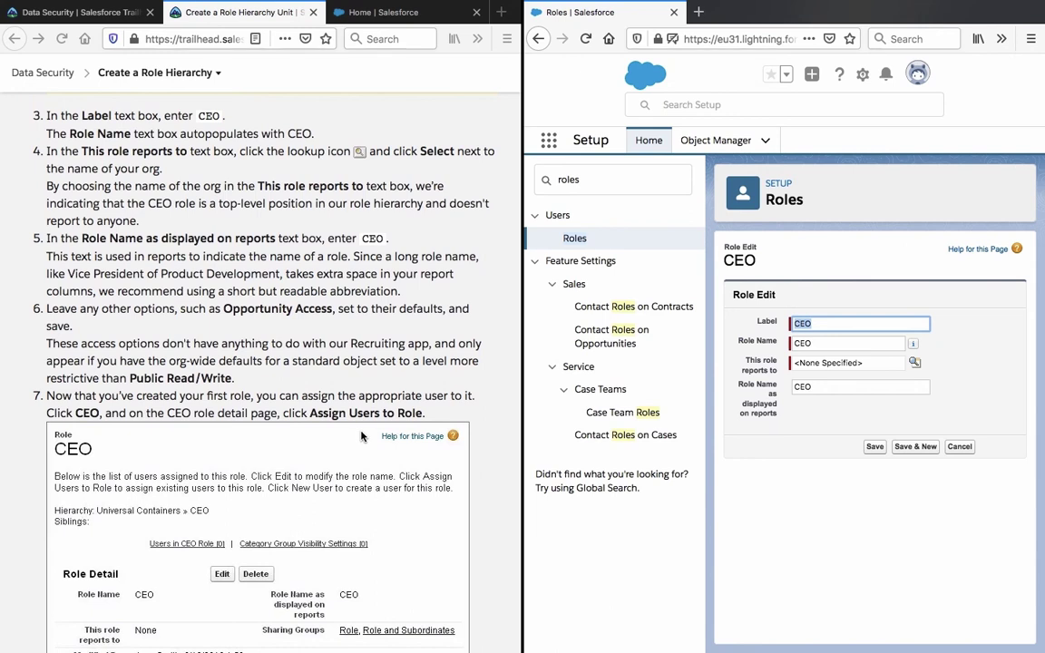
triple_click(387, 377)
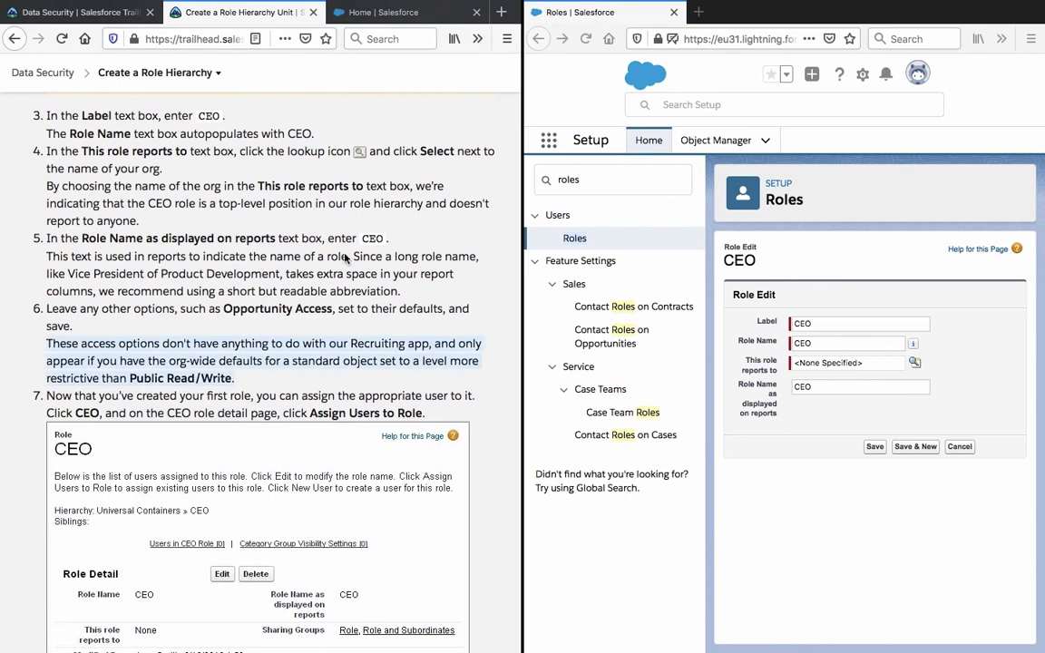
triple_click(331, 186)
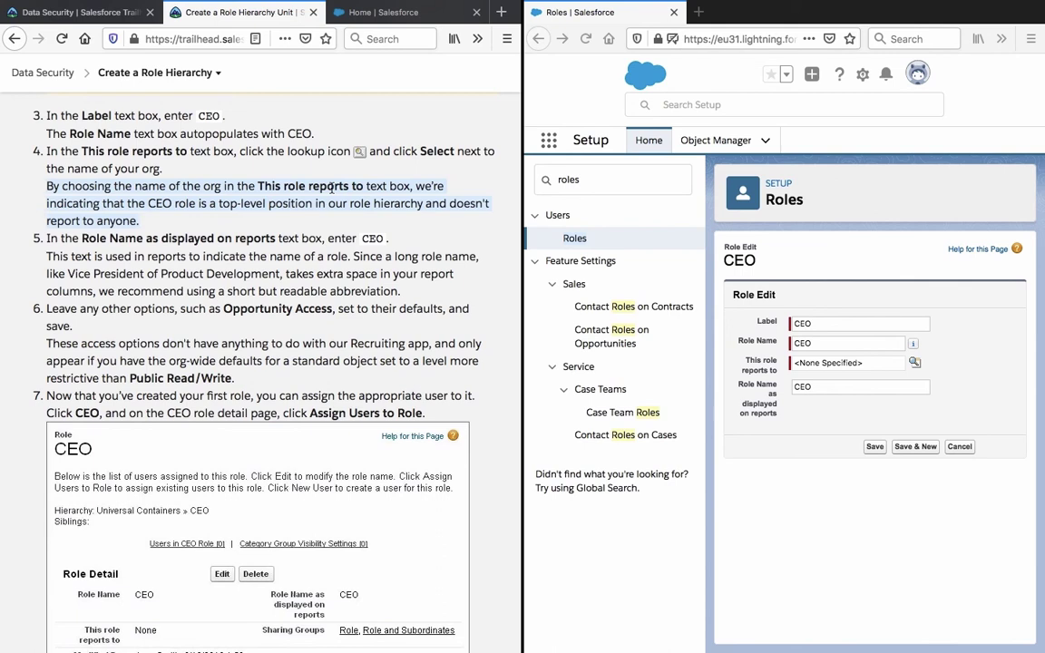
left_click(332, 188)
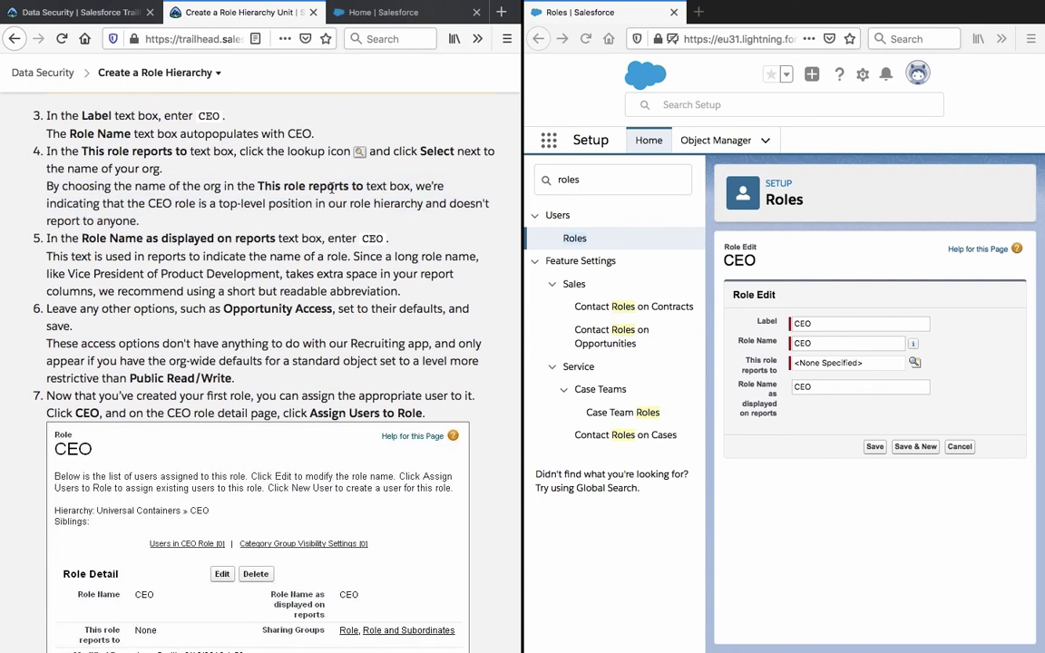
scroll(332, 188, "down", 1)
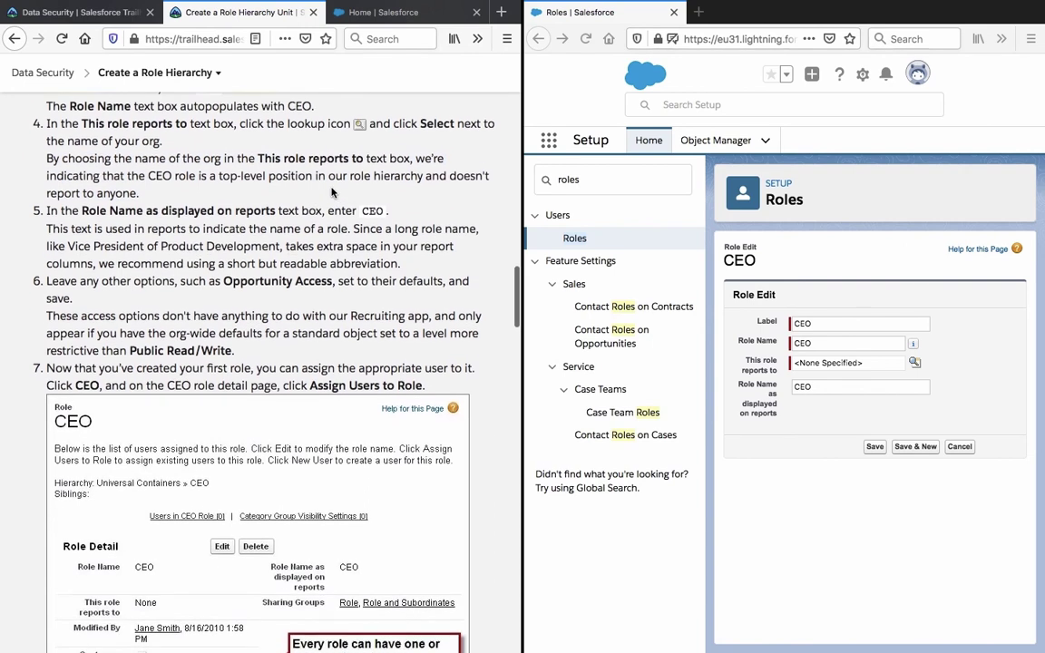
Step: Make the CEO role report to the org's top-level node using the role lookup, and save the role
left_click(845, 363)
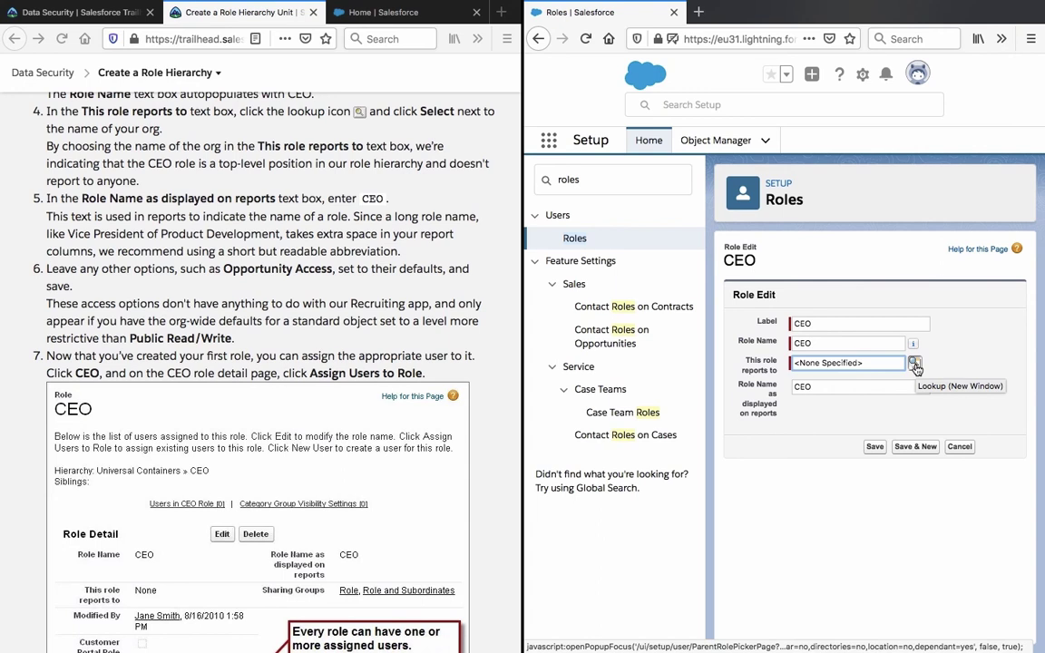
left_click(916, 364)
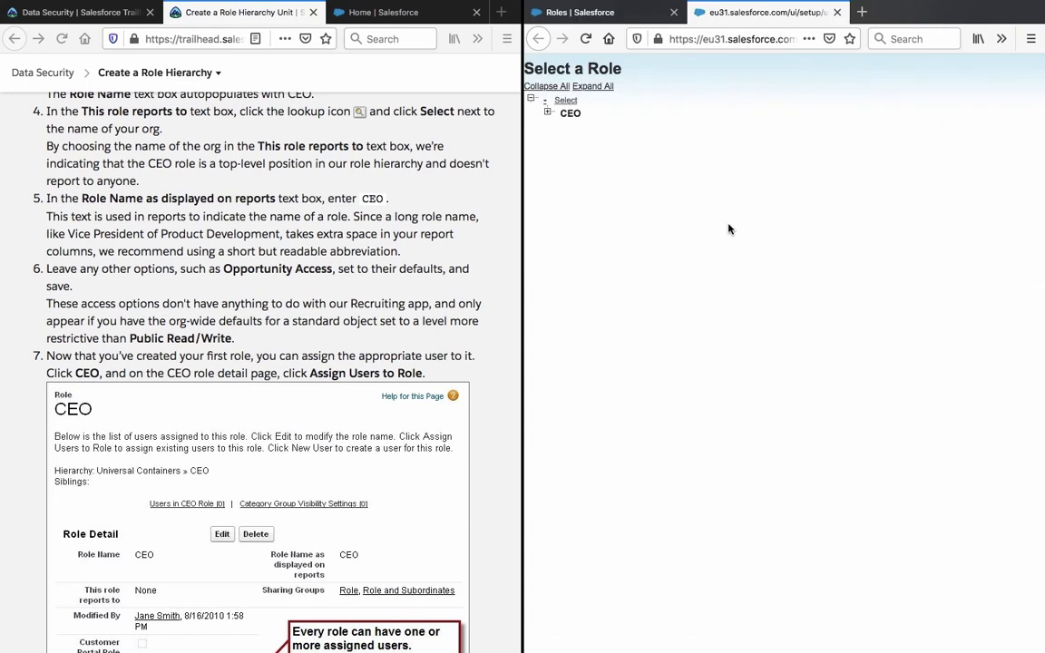
left_click(569, 102)
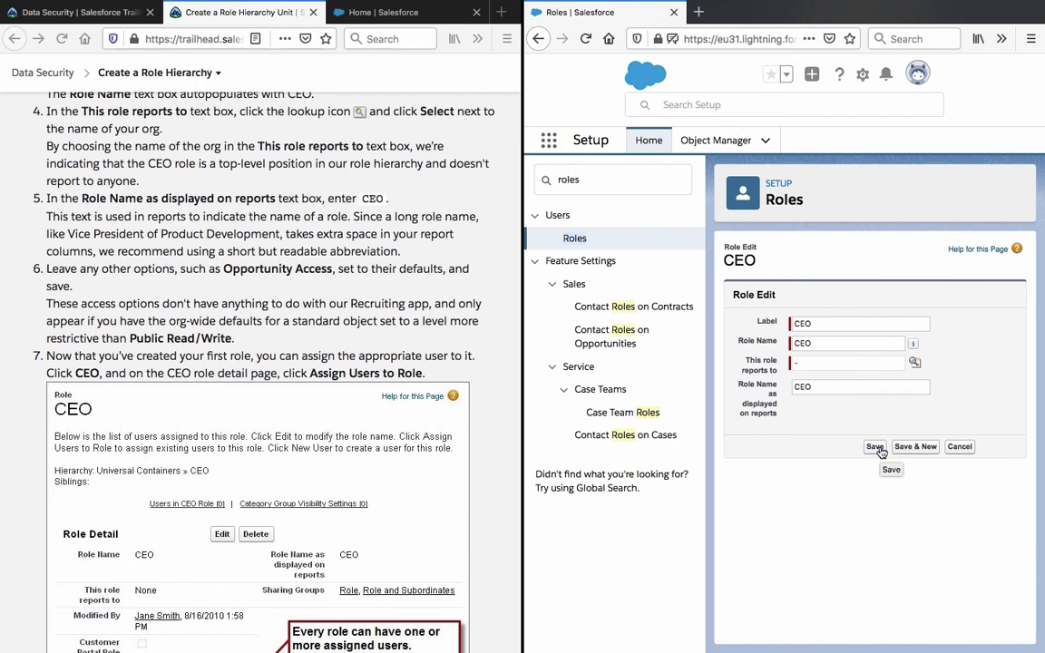
scroll(323, 284, "down", 1)
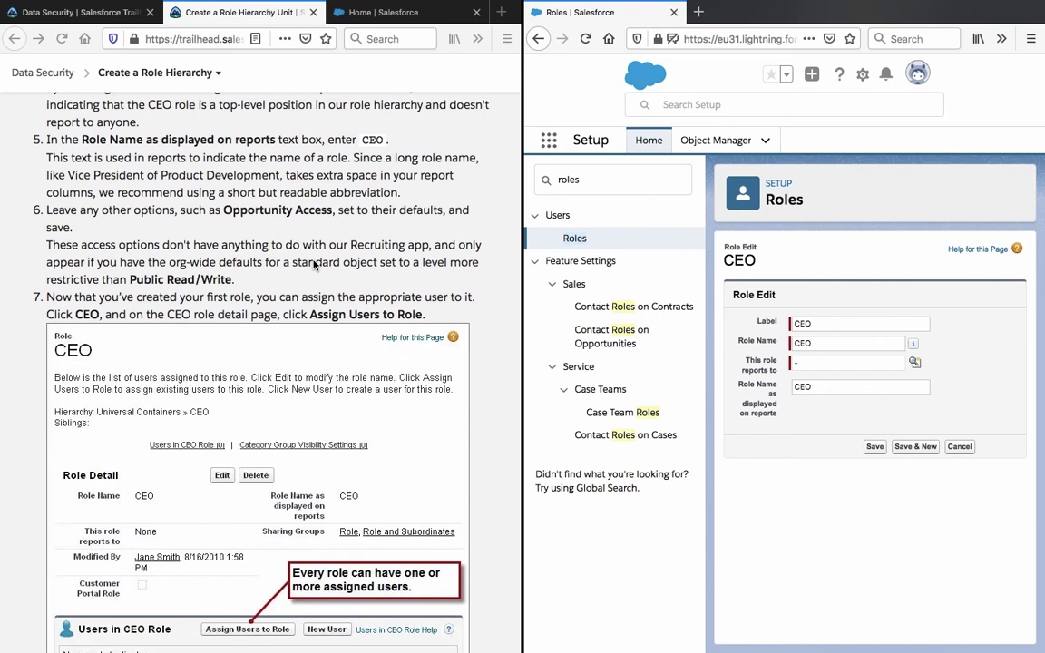
scroll(314, 264, "down", 2)
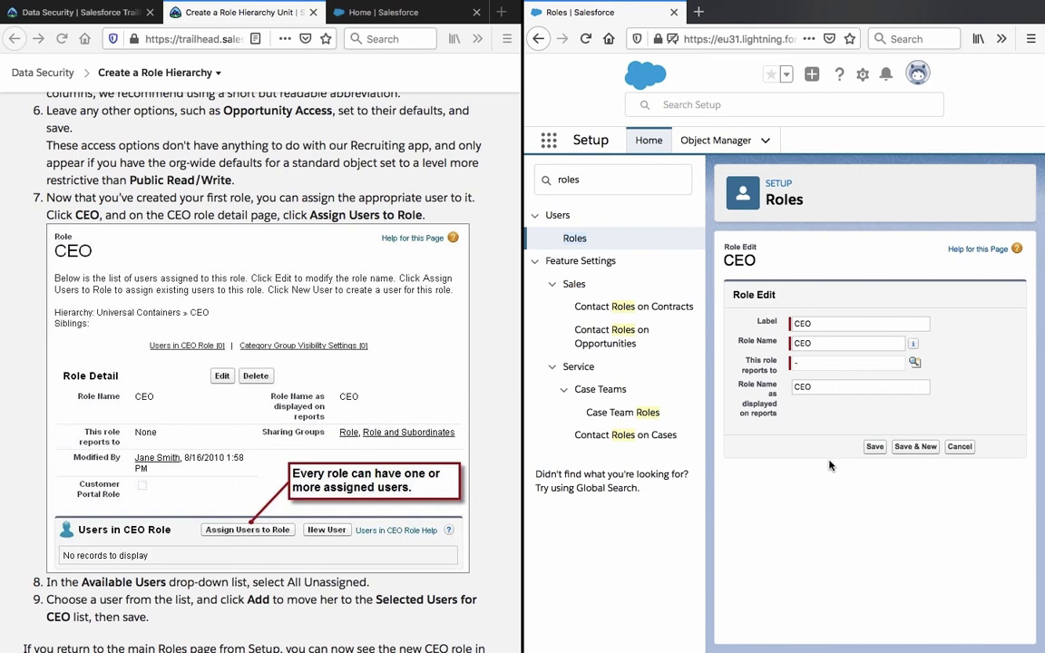
left_click(872, 448)
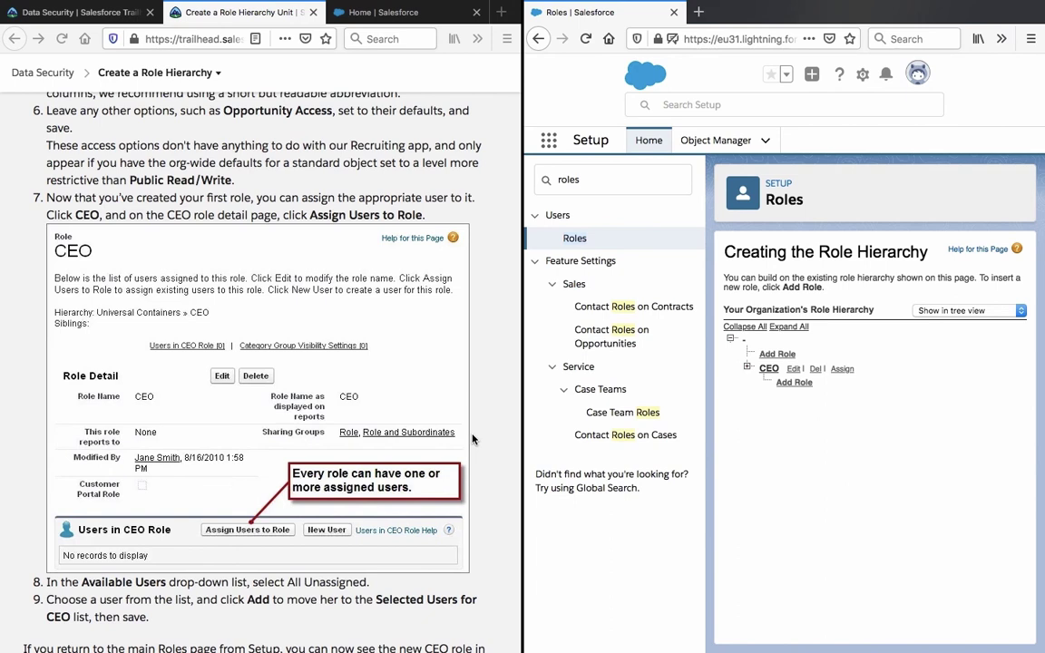
Step: Read the instructions for assigning users to the CEO role and open Assign Users to Role from its detail page
scroll(472, 439, "down", 1)
scroll(472, 439, "down", 2)
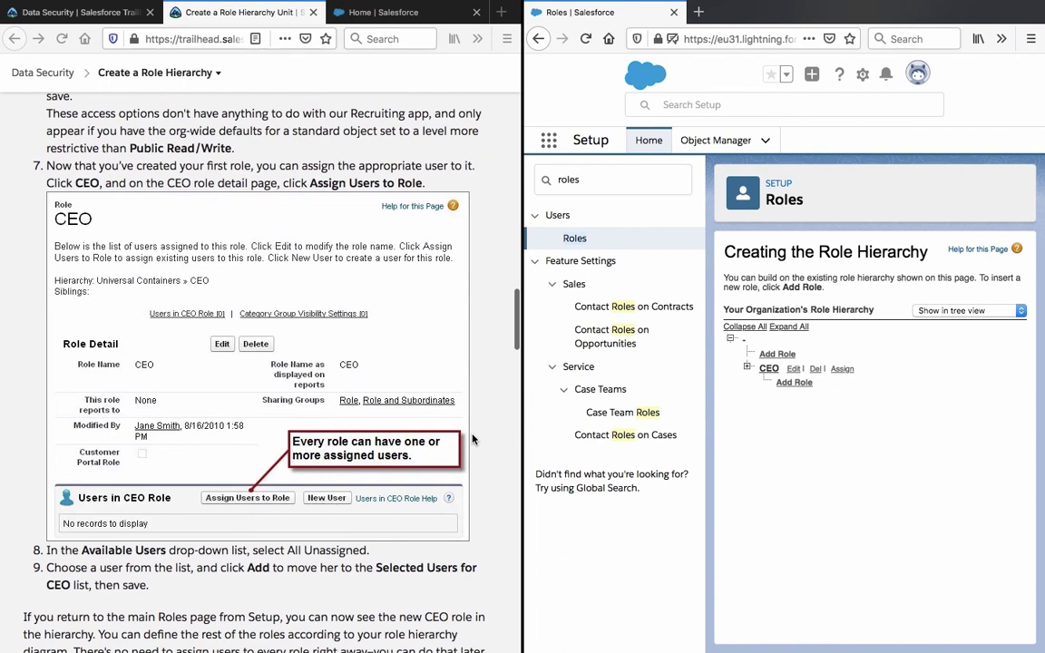
scroll(472, 439, "down", 3)
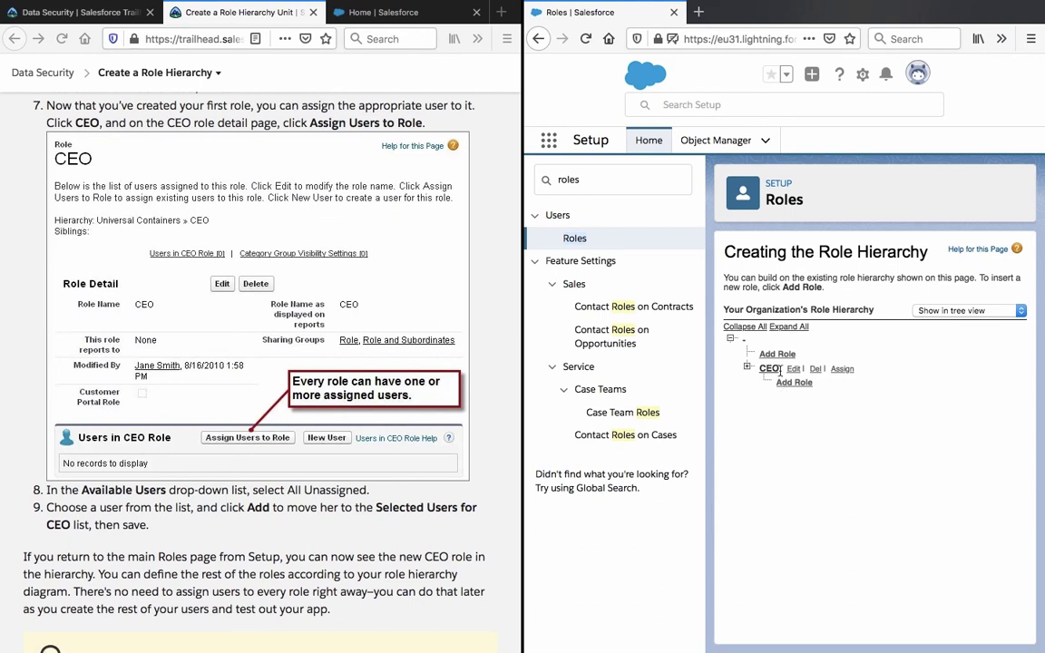
scroll(467, 438, "up", 2)
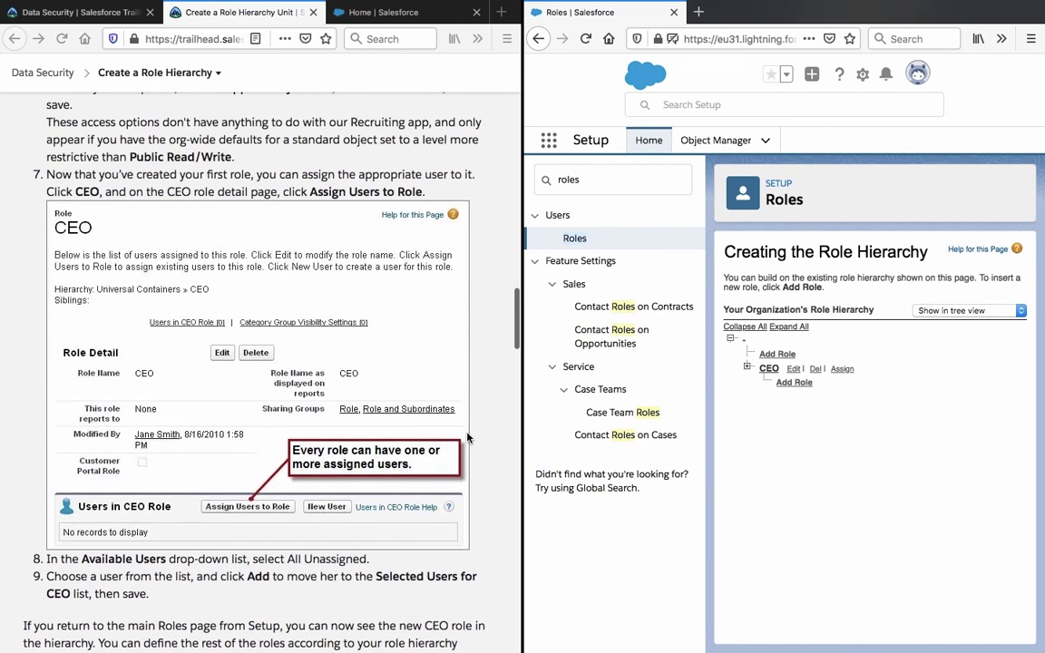
scroll(467, 438, "up", 1)
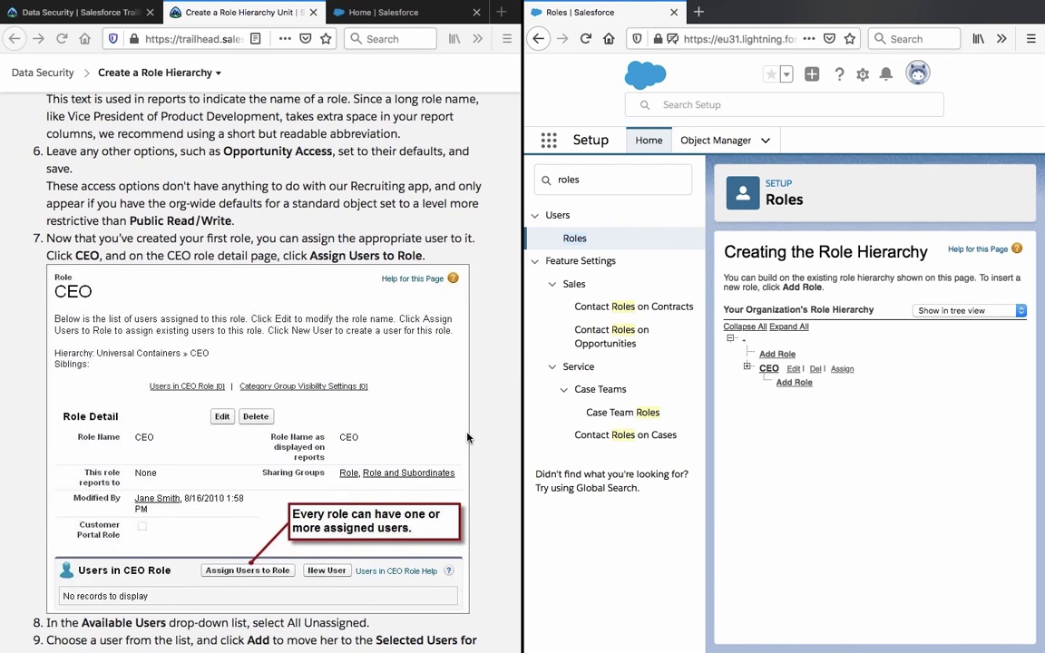
left_click(768, 370)
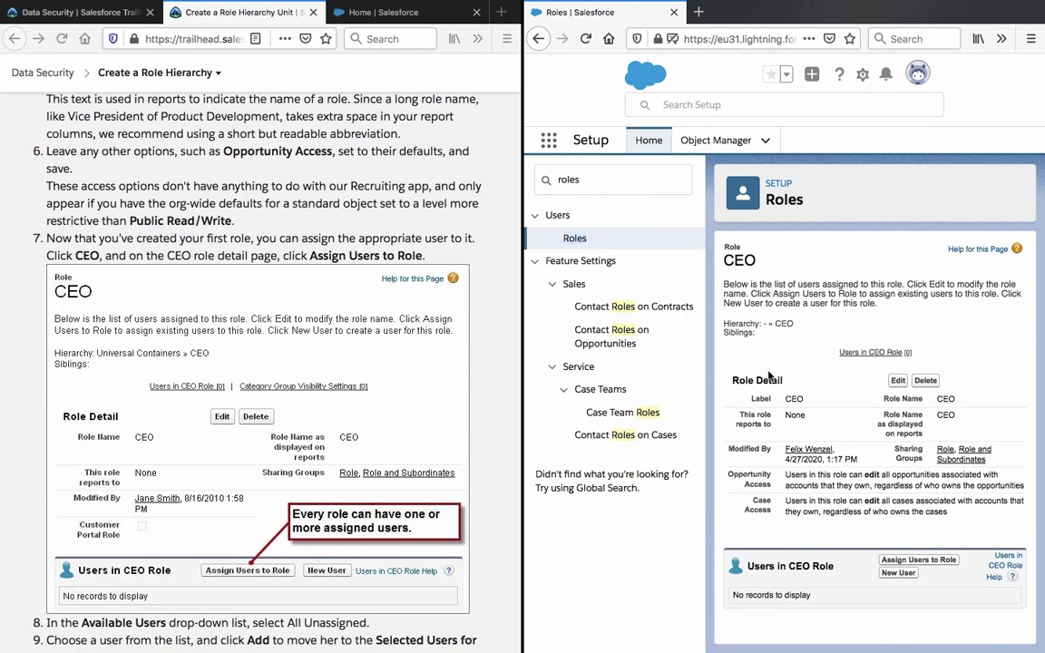
left_click(929, 563)
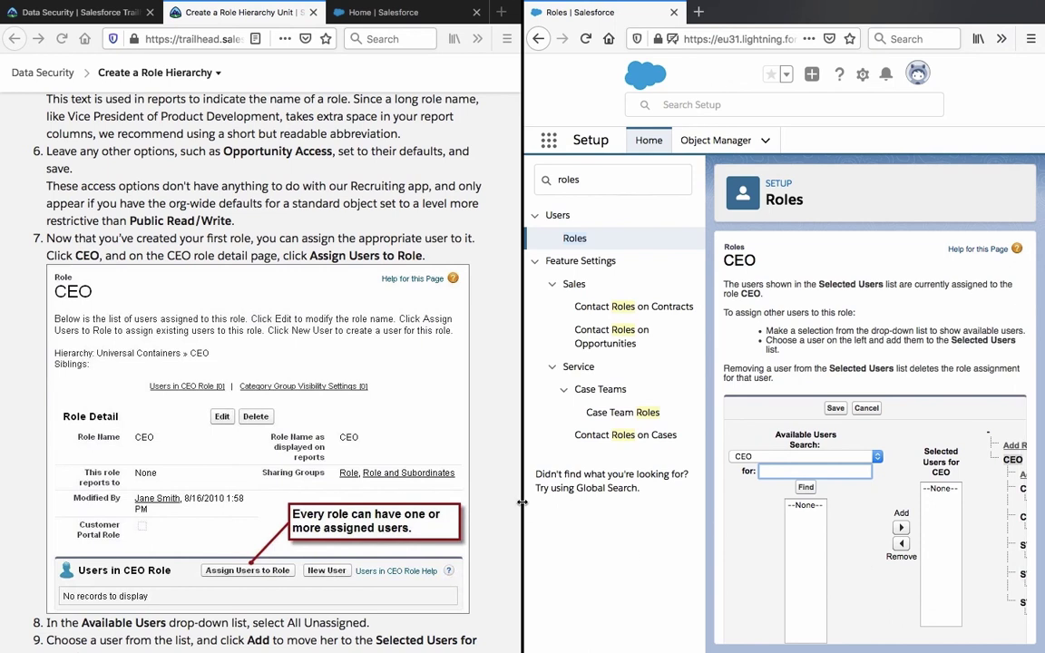
Step: Read the instructions for choosing CEO users and show All Unassigned users in the Available Users list
scroll(355, 478, "down", 5)
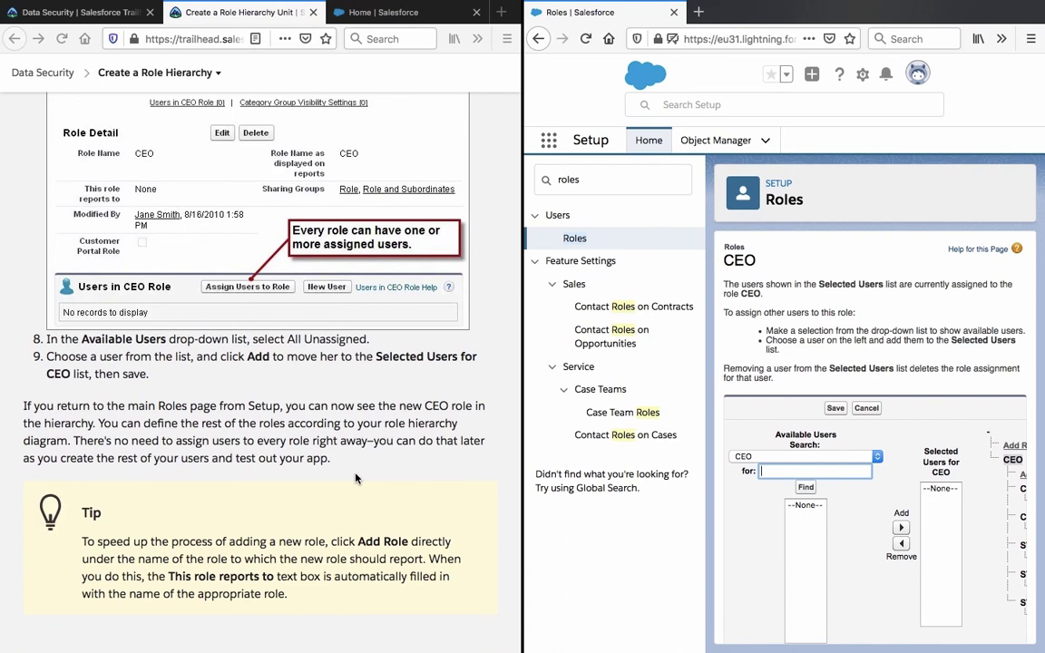
scroll(875, 465, "down", 1)
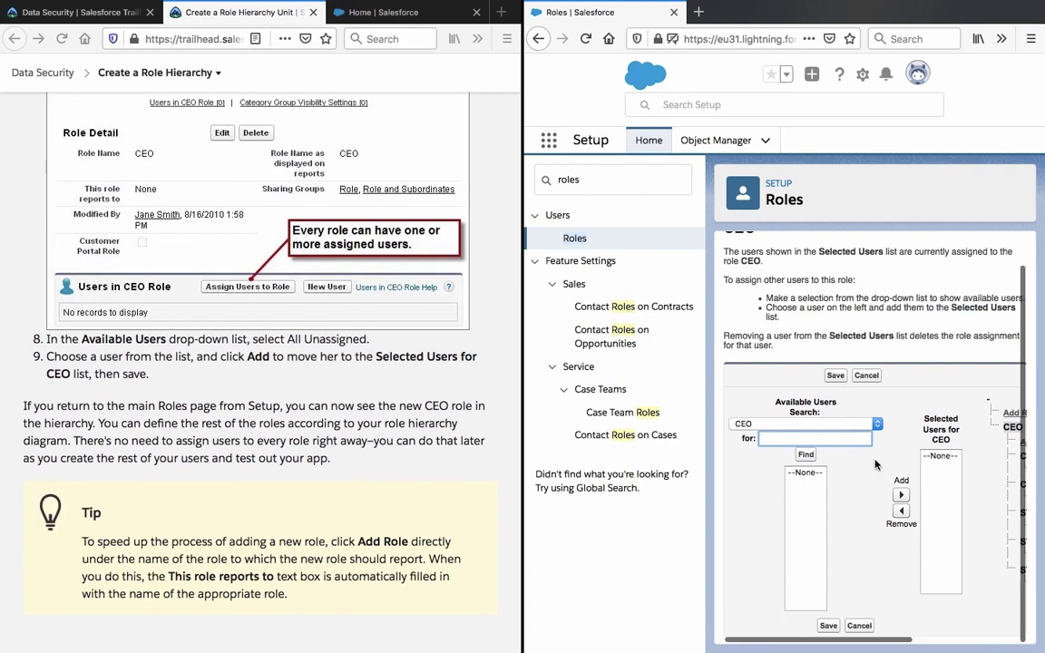
left_click(862, 414)
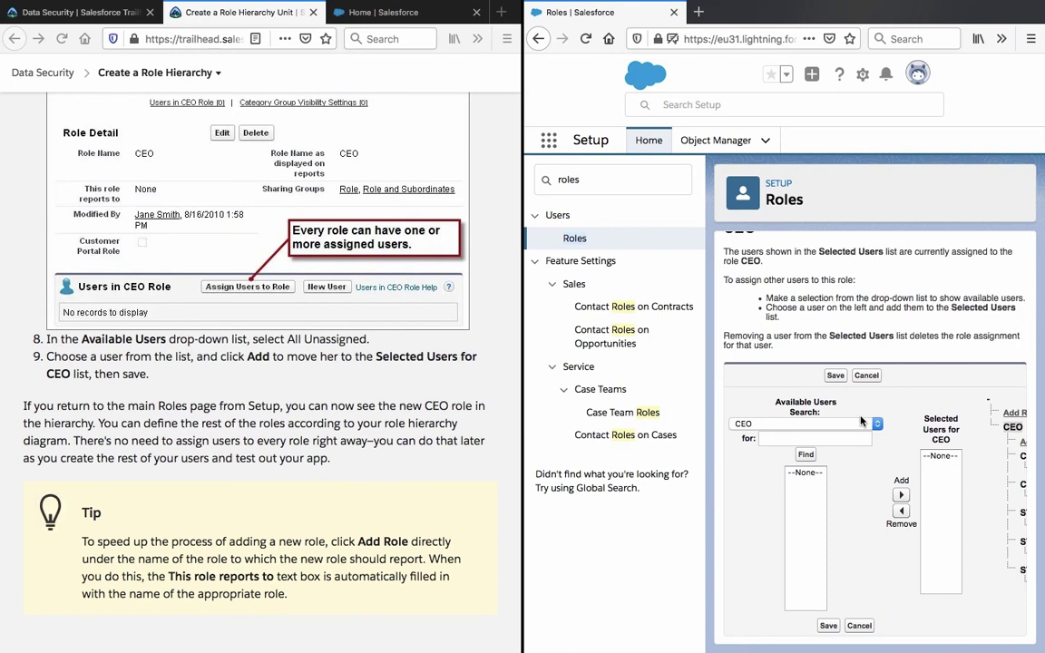
left_click(862, 421)
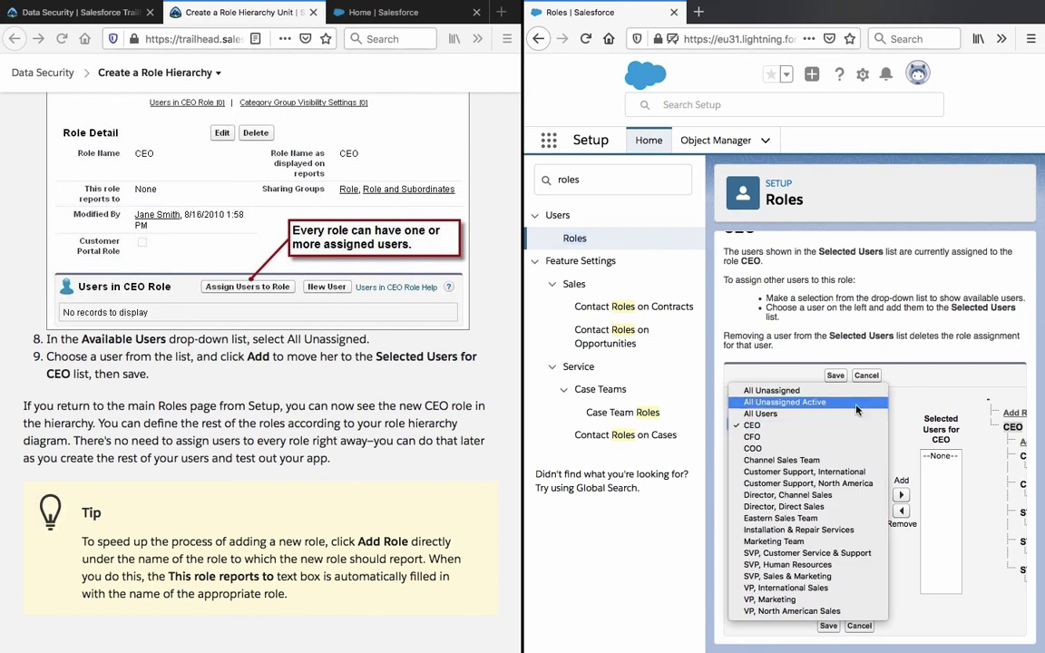
left_click(845, 391)
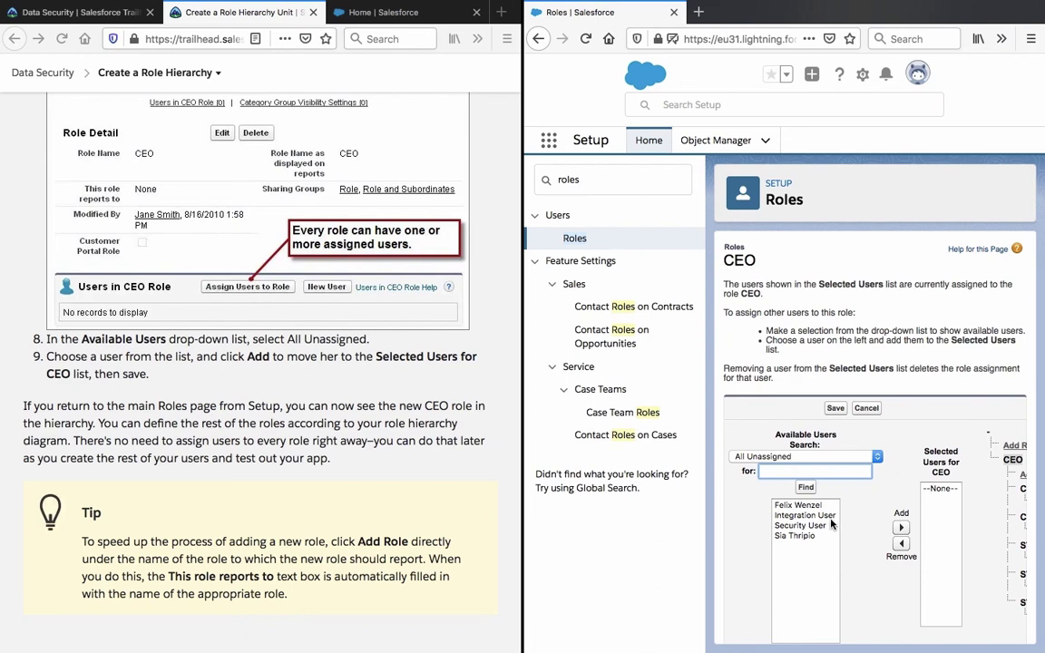
Step: Add the first listed unassigned user to the Selected Users for CEO and save the assignment
left_click(821, 505)
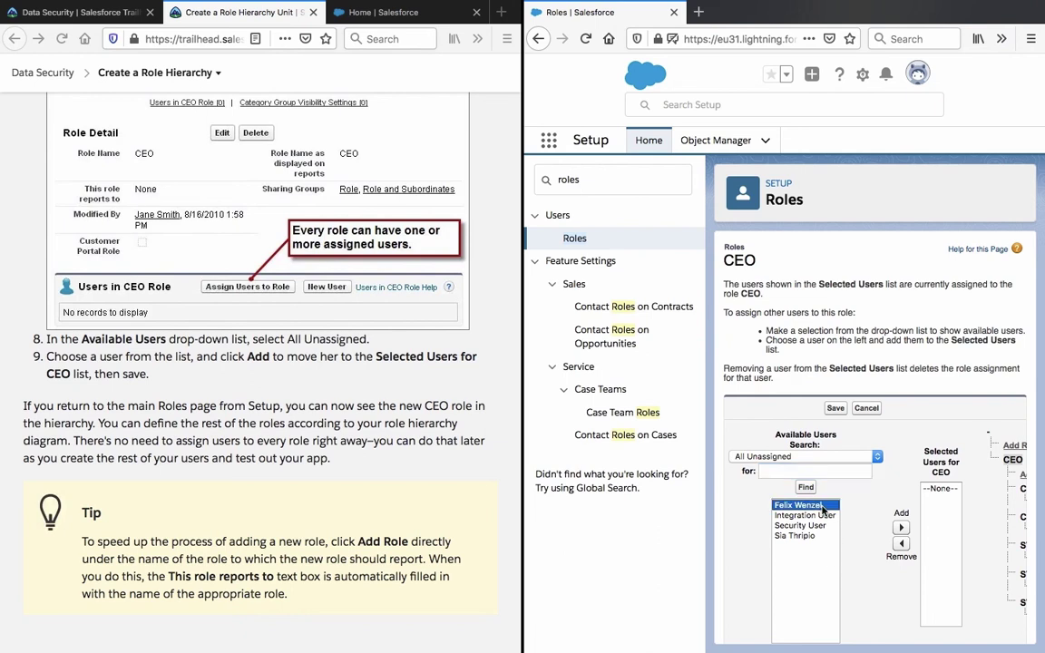
left_click(901, 528)
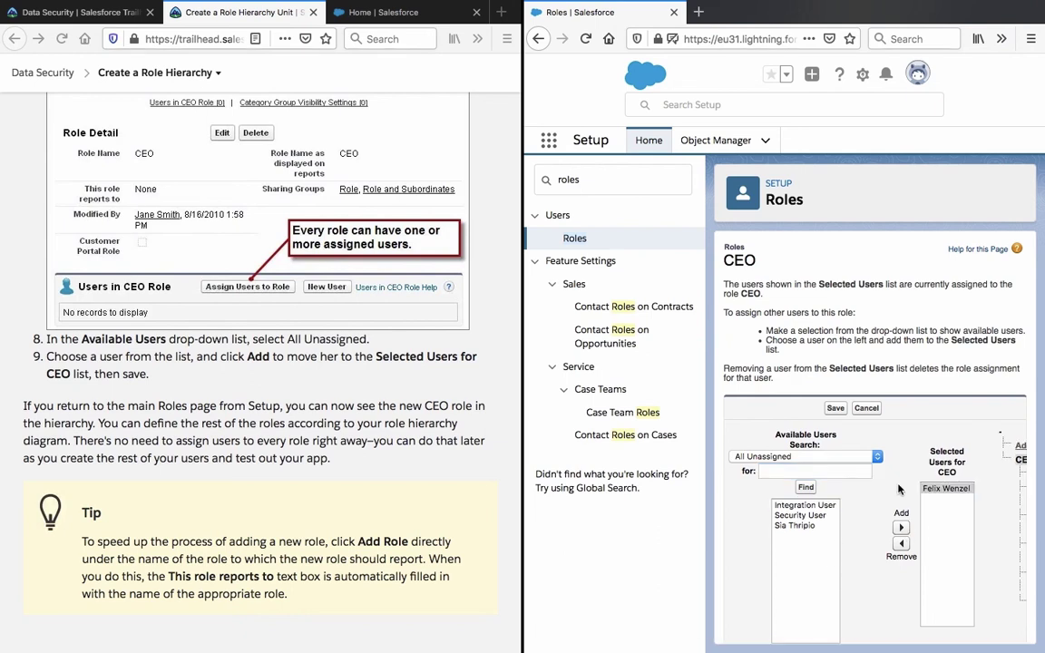
scroll(898, 490, "down", 1)
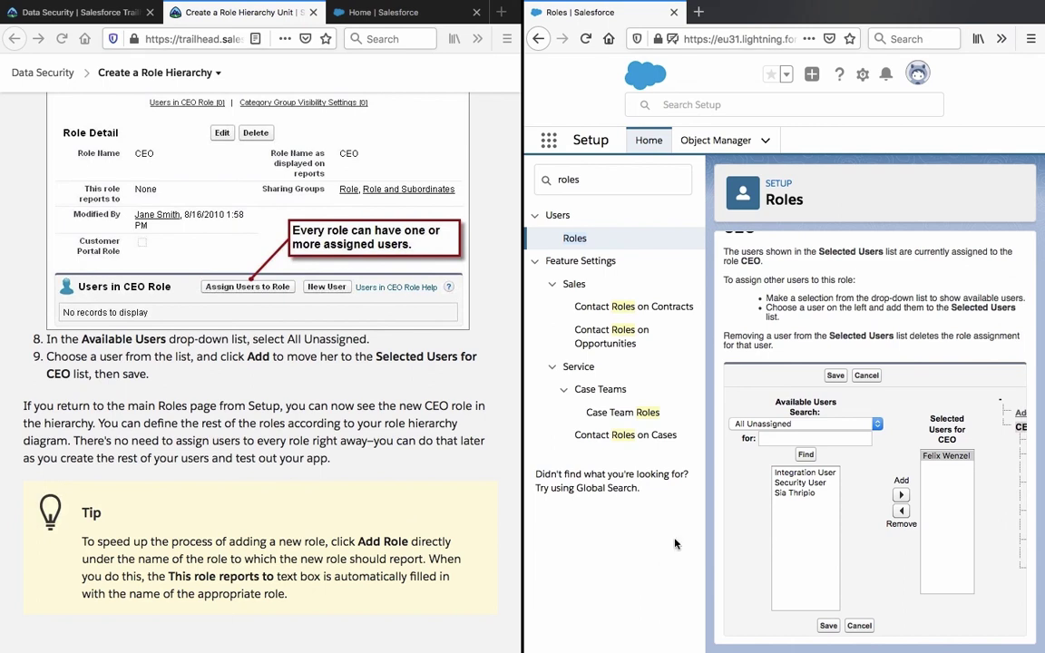
left_click(829, 626)
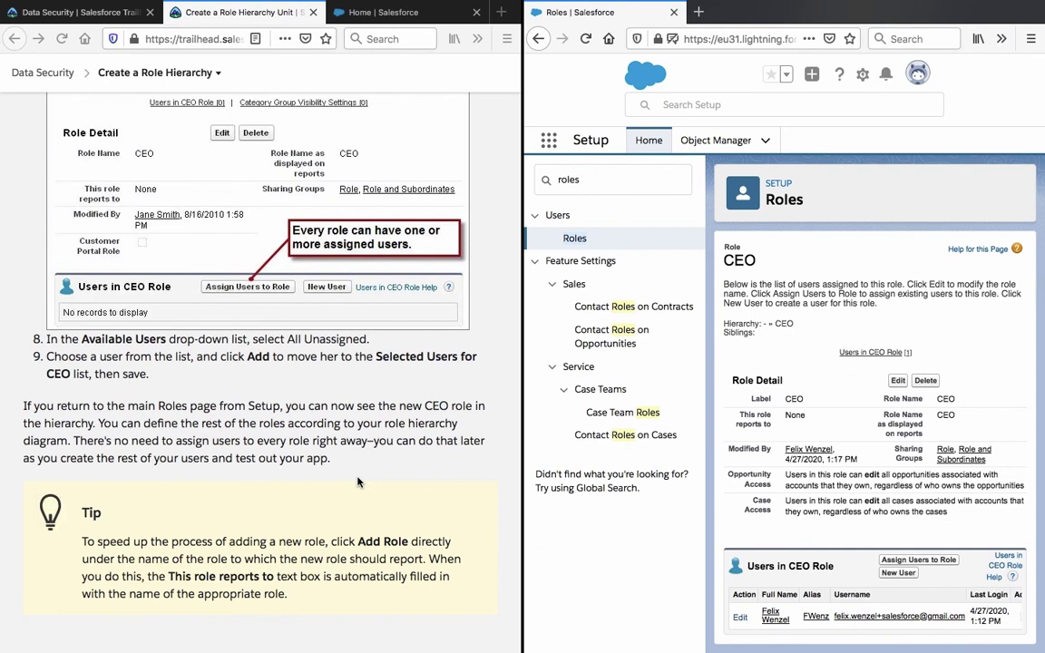
Step: Return to the main Roles page in Setup showing the organization's role hierarchy
scroll(357, 482, "down", 5)
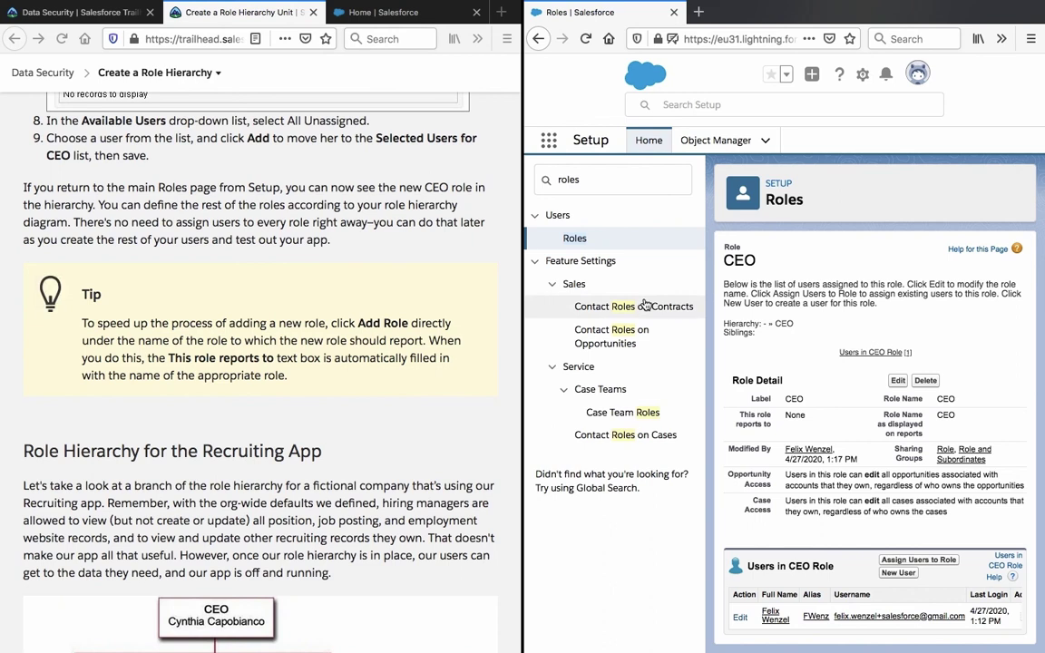
left_click(574, 238)
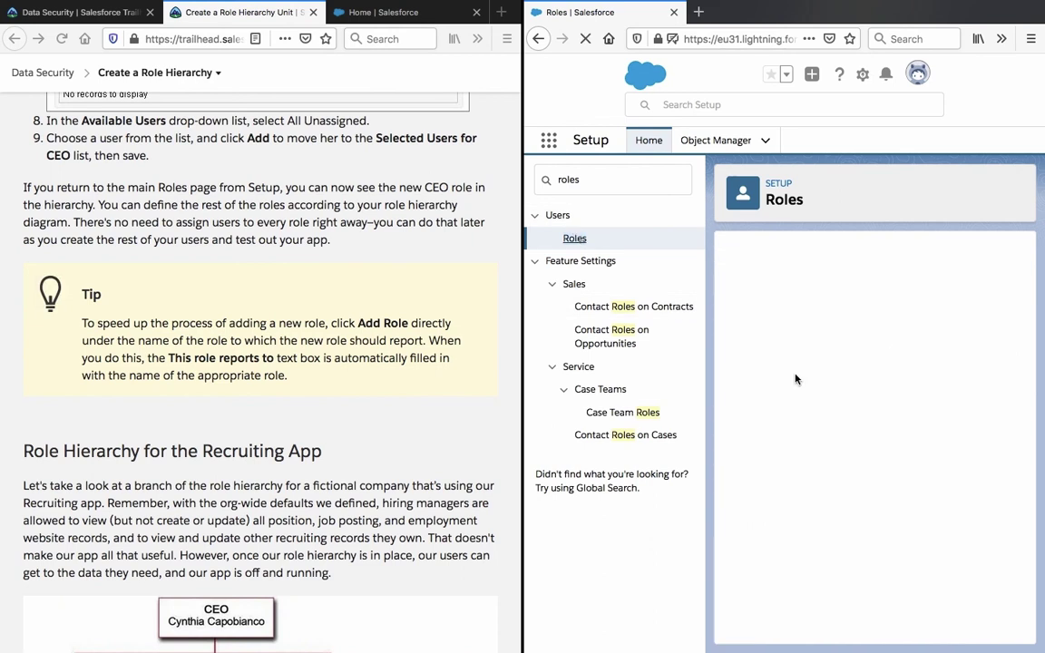
left_click(877, 551)
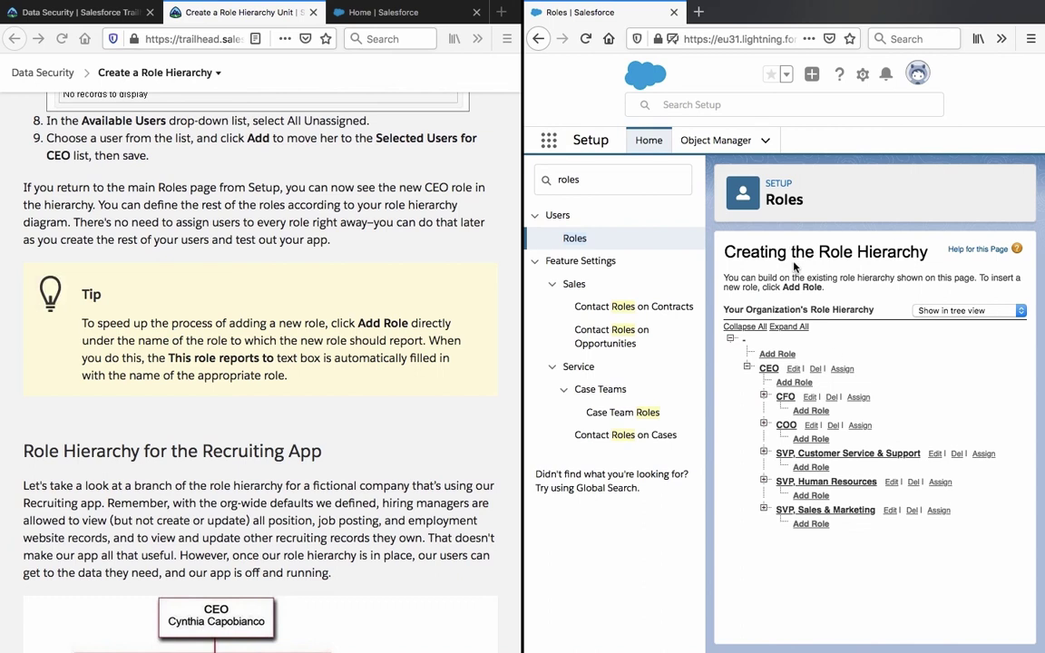
left_click(765, 397)
Step: Read the tip on adding roles and examine the Recruiting App role hierarchy diagram with the record-level permissions it grants
scroll(401, 376, "down", 2)
scroll(401, 376, "up", 3)
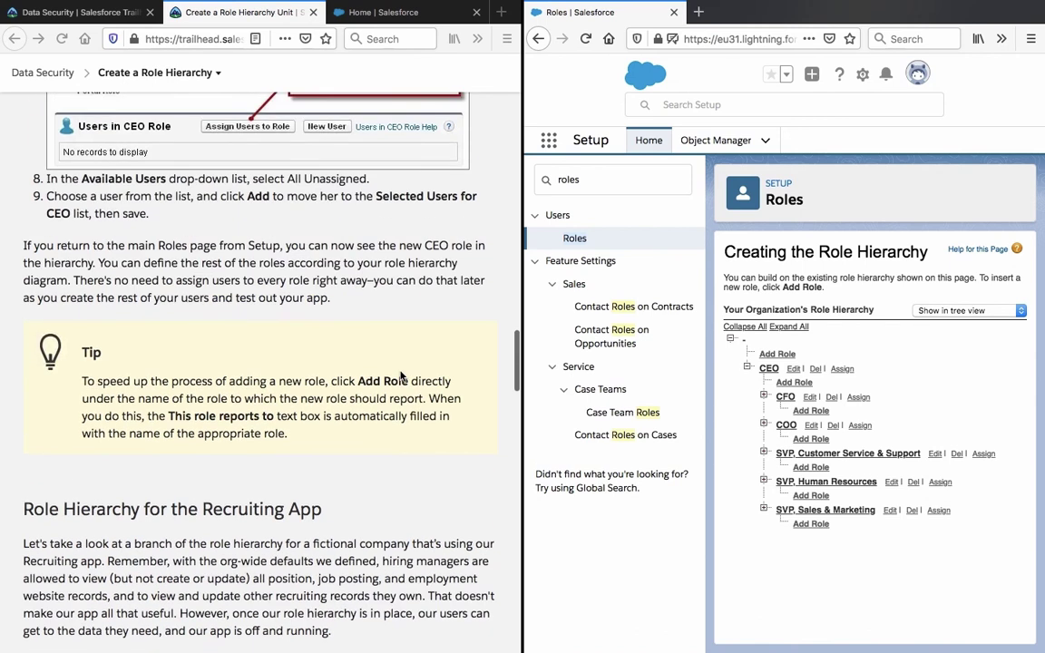
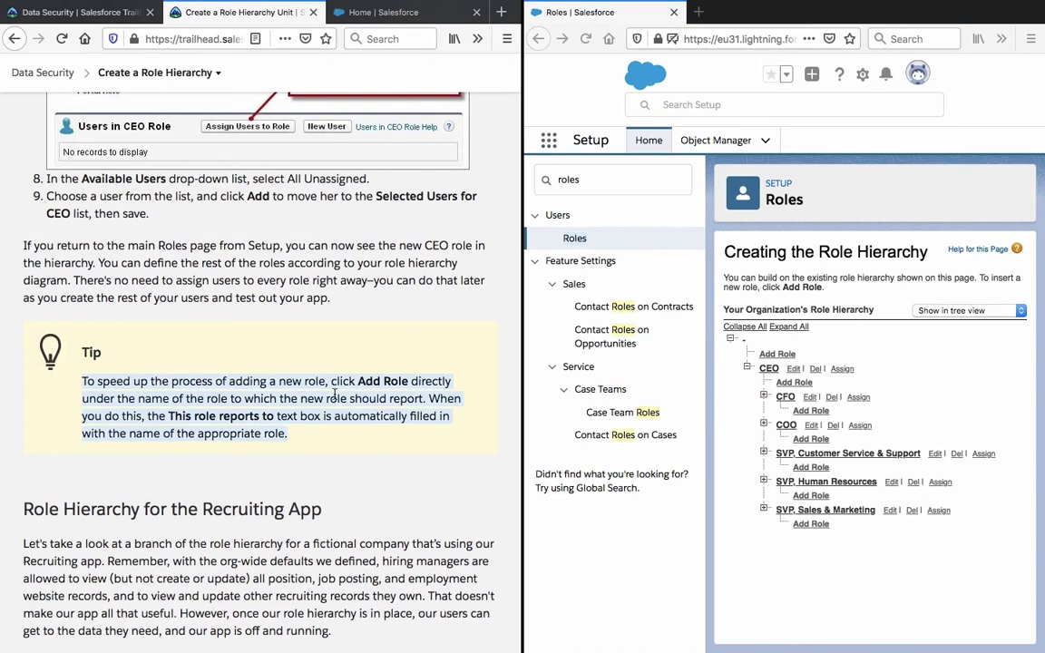
left_click(335, 393)
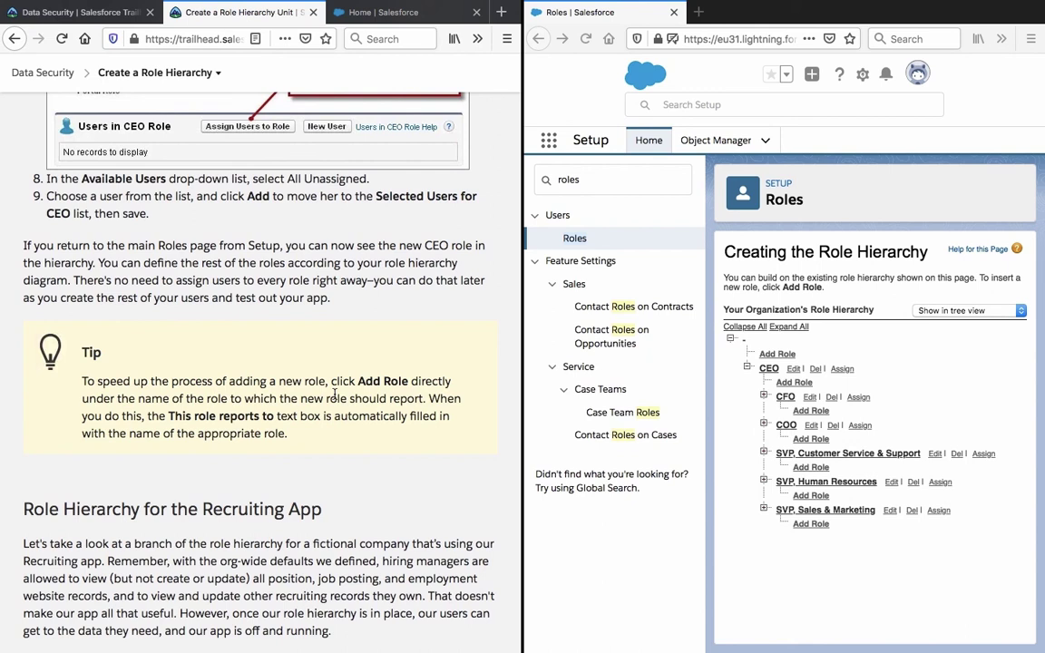
scroll(335, 395, "down", 8)
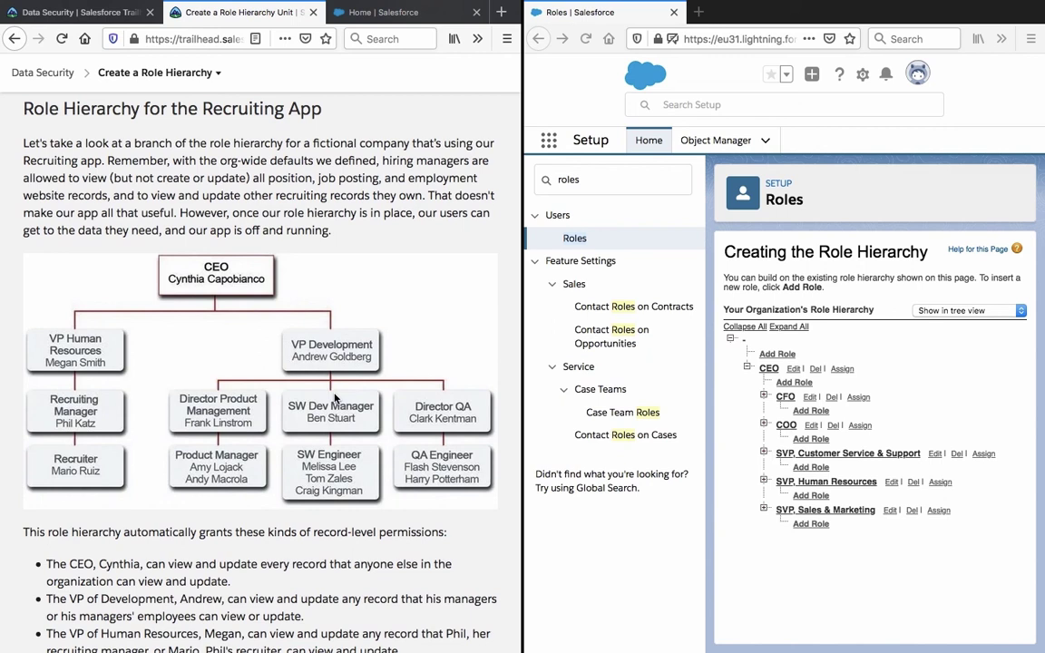
scroll(334, 397, "down", 3)
scroll(334, 398, "up", 2)
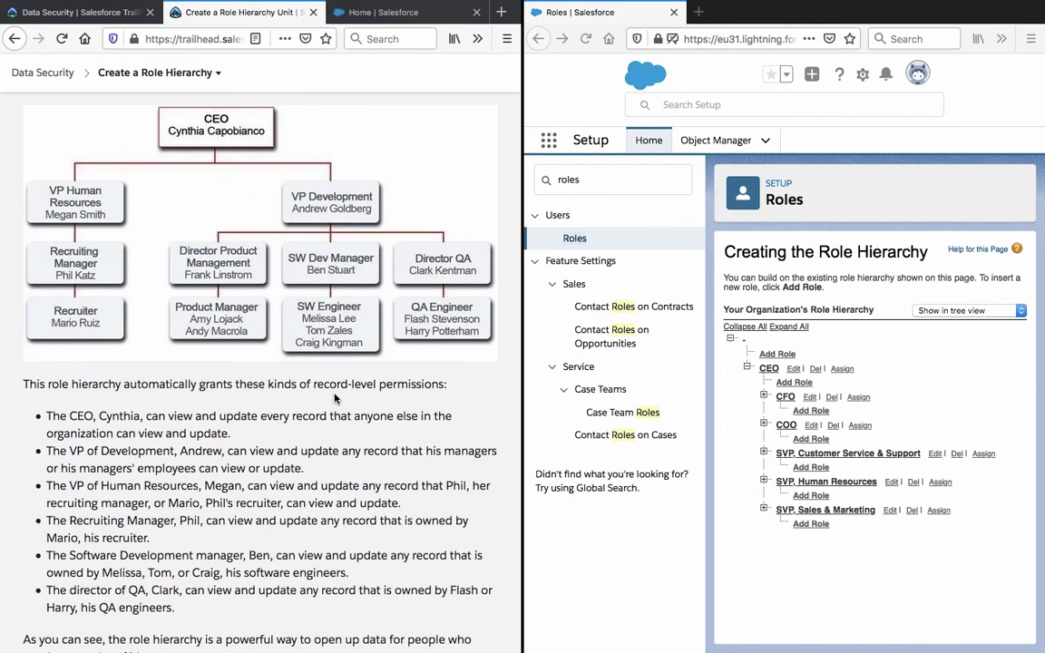
scroll(334, 398, "down", 3)
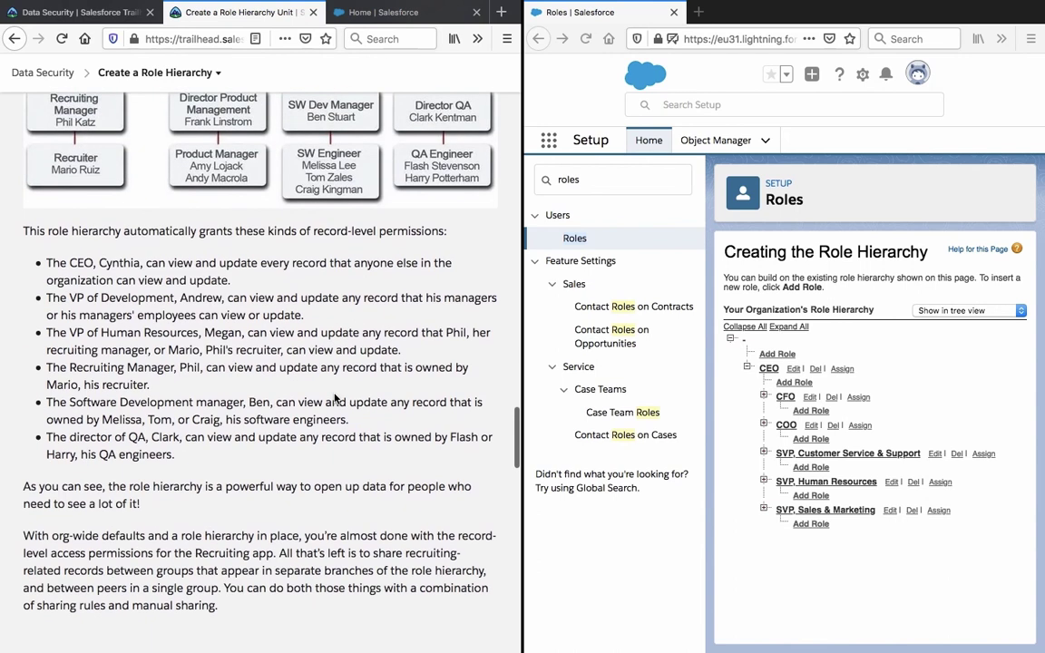
scroll(334, 397, "up", 3)
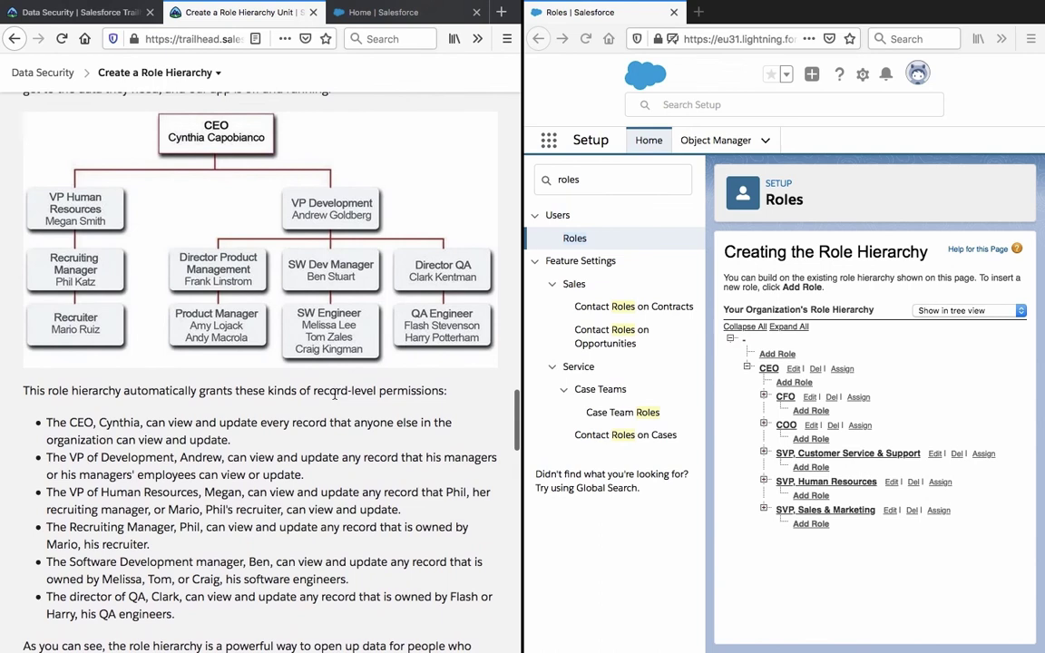
triple_click(251, 446)
left_click(247, 448)
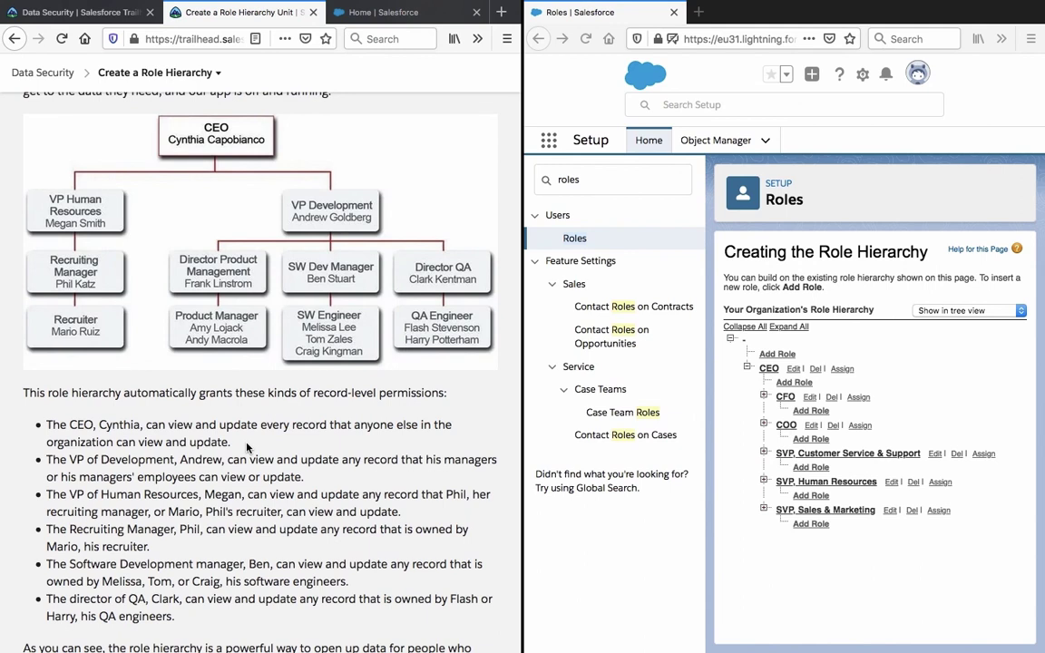
scroll(247, 445, "down", 3)
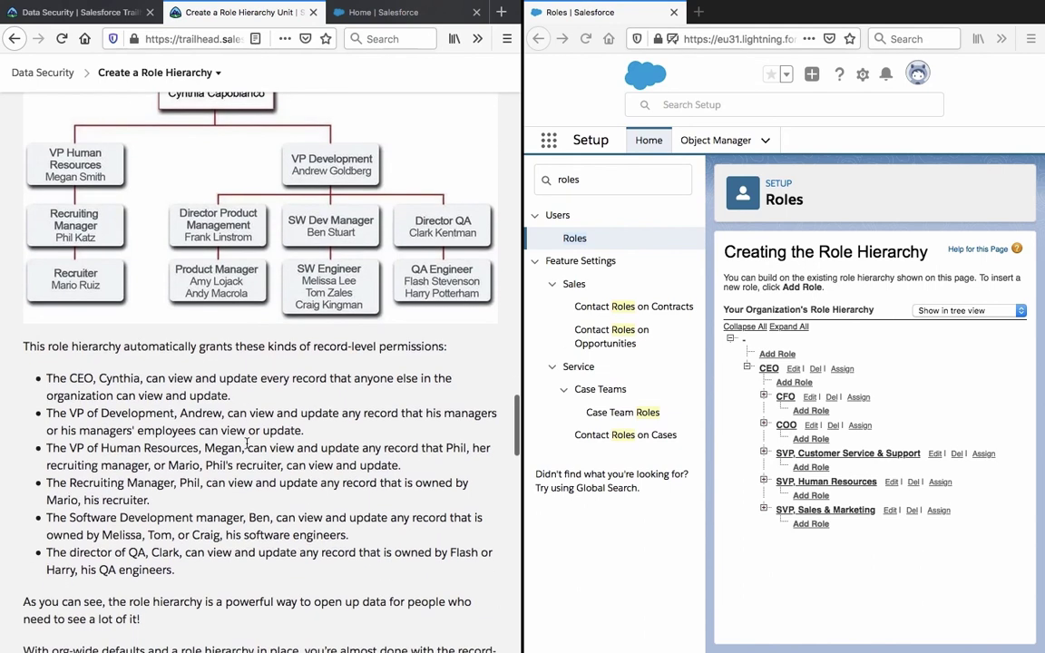
Step: Read the Hands-on Challenge scenario and its requirements for the Chief Sales Officer, Sales Strategy Manager and Training Coordinator roles
scroll(247, 443, "down", 10)
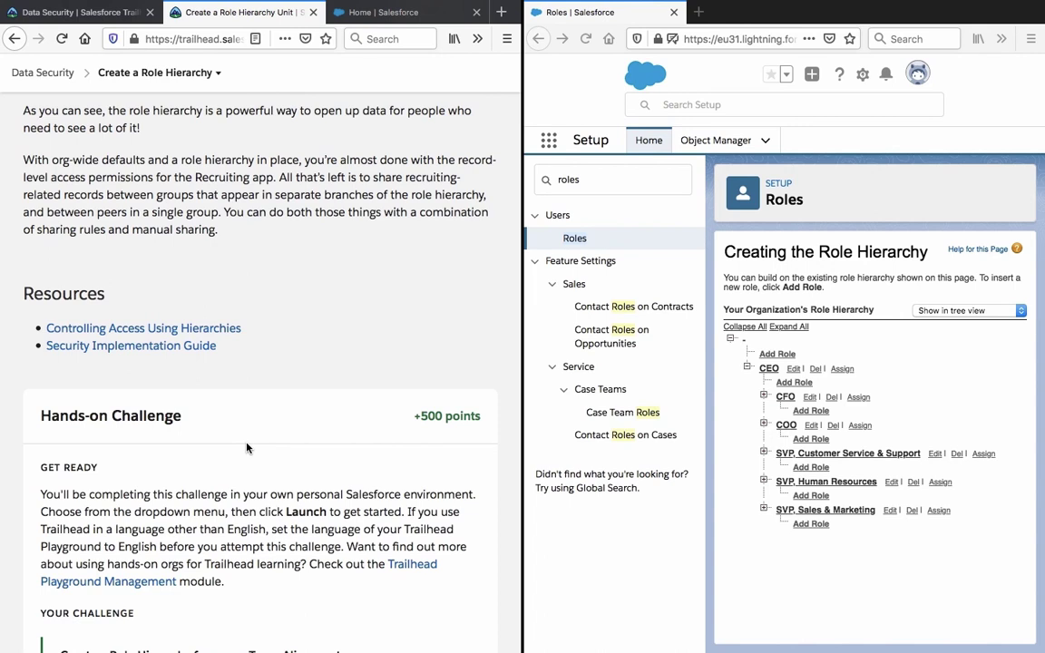
scroll(245, 448, "down", 5)
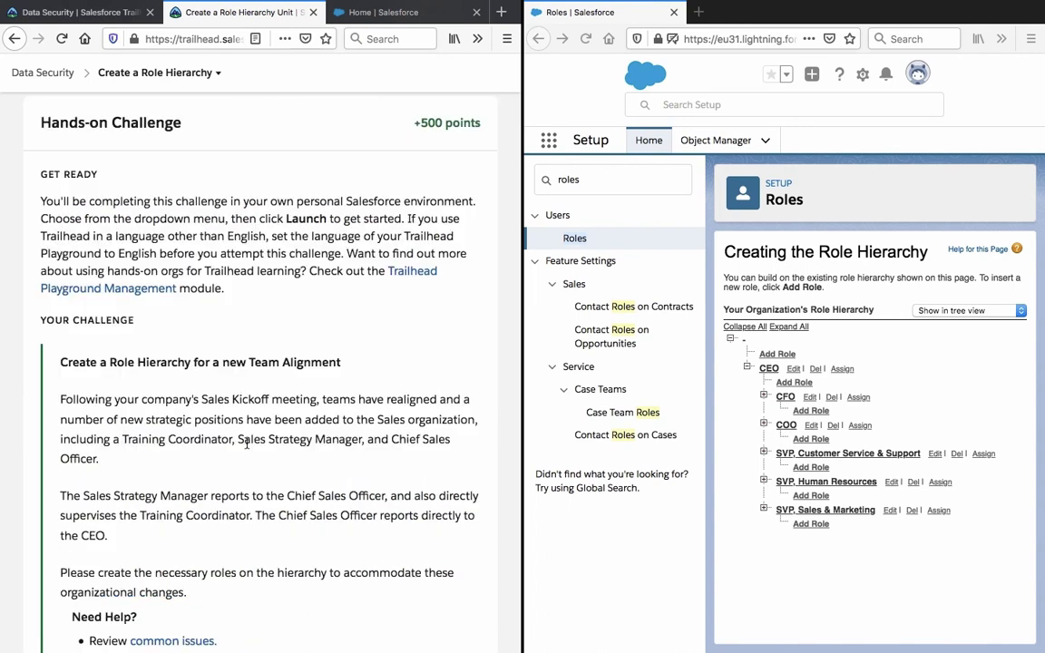
scroll(246, 445, "down", 2)
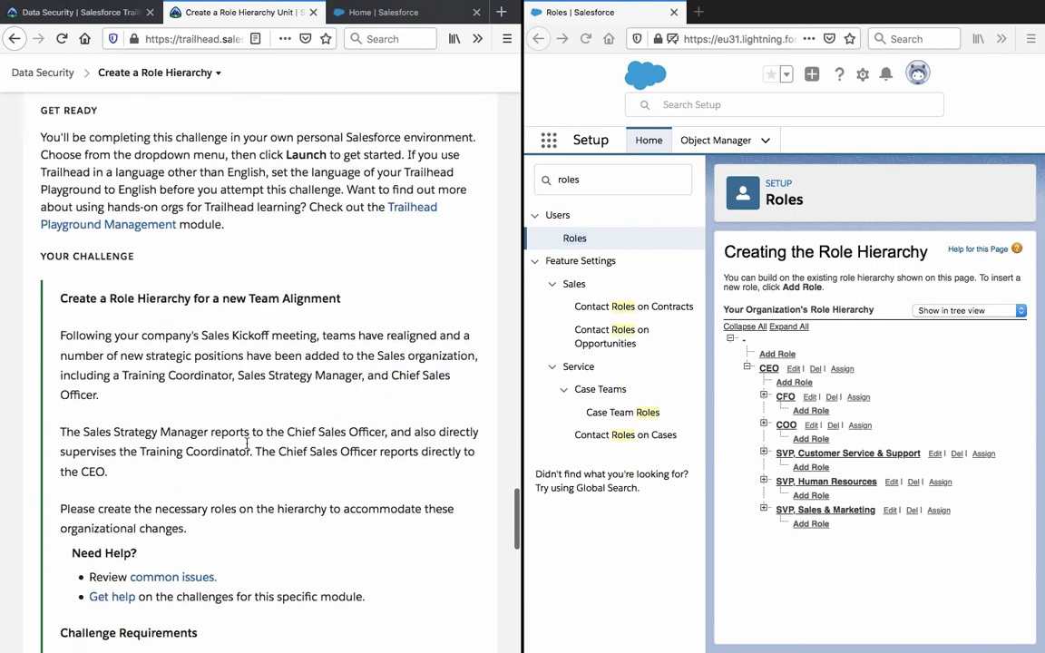
scroll(246, 447, "down", 1)
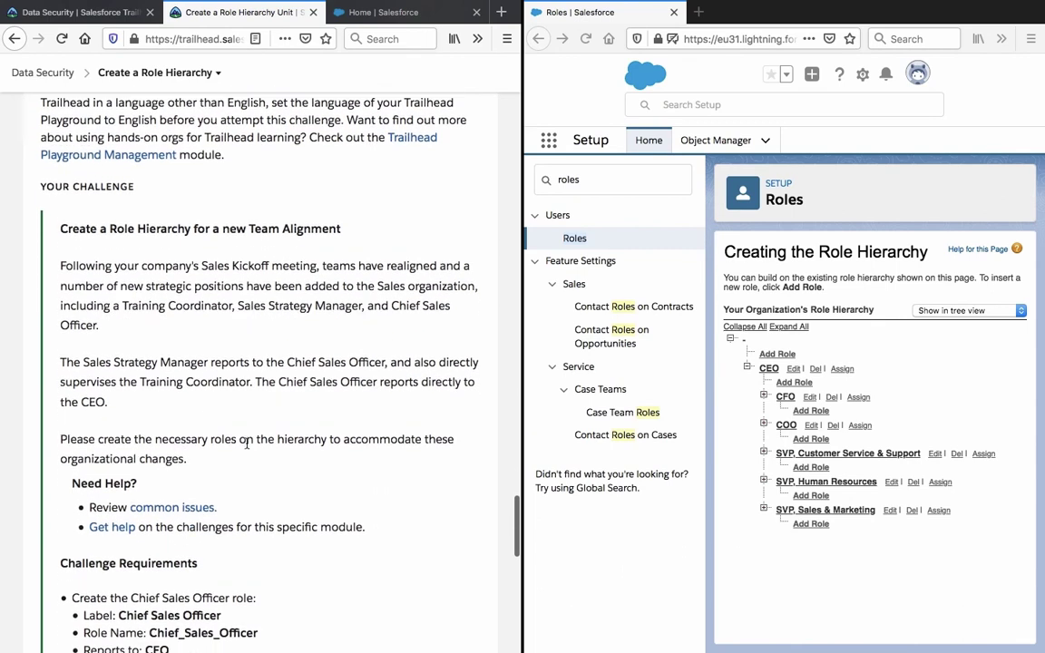
scroll(246, 448, "down", 1)
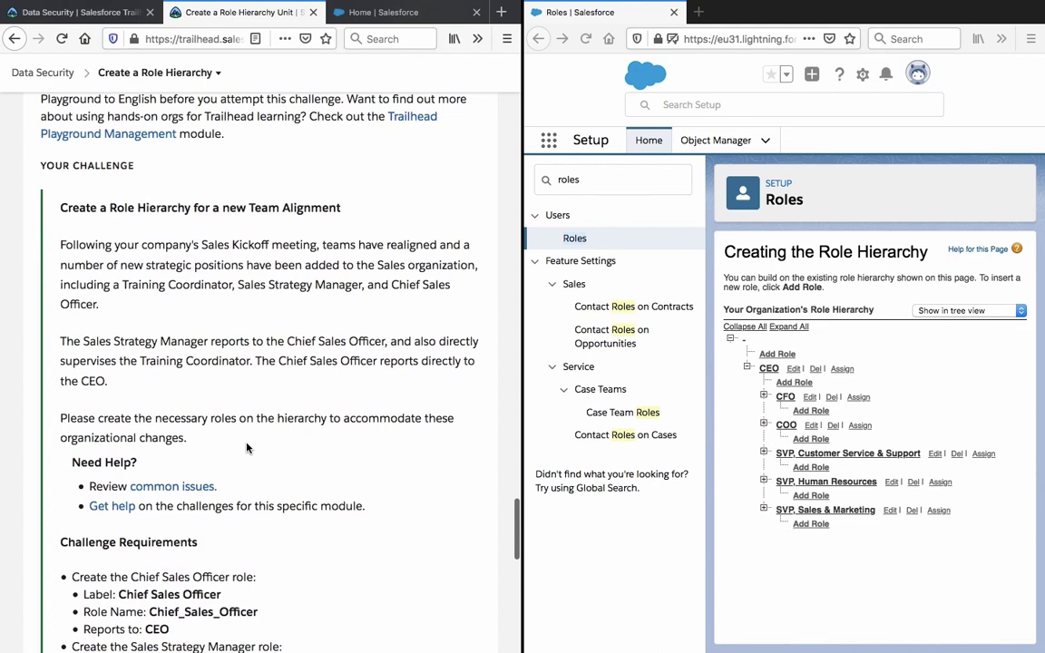
scroll(247, 448, "down", 1)
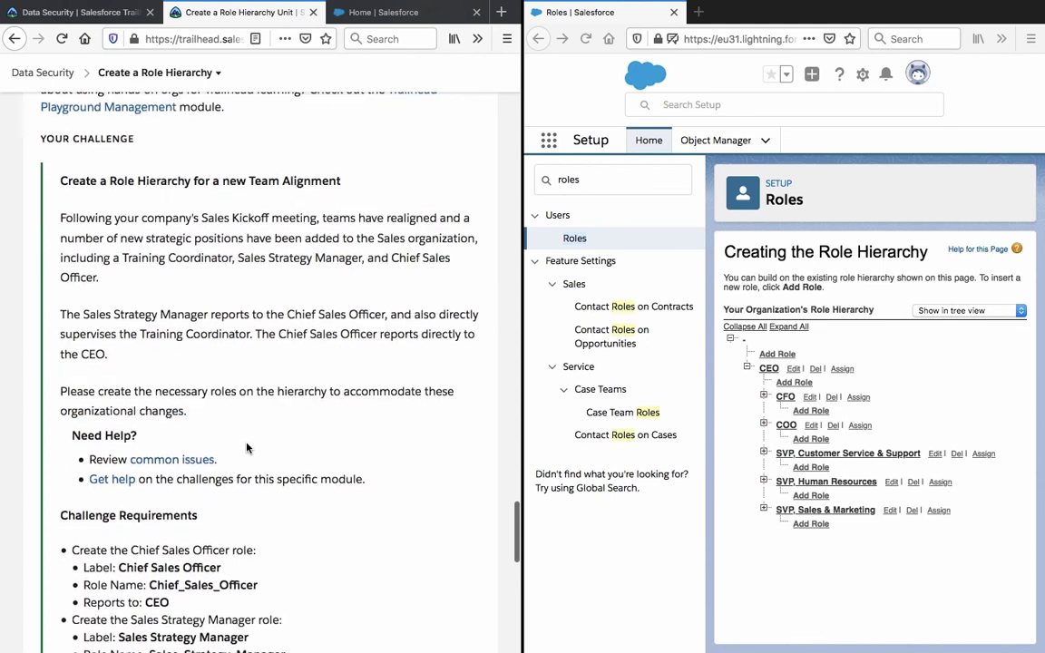
scroll(247, 447, "down", 1)
scroll(247, 444, "down", 1)
scroll(247, 447, "down", 2)
scroll(247, 448, "down", 1)
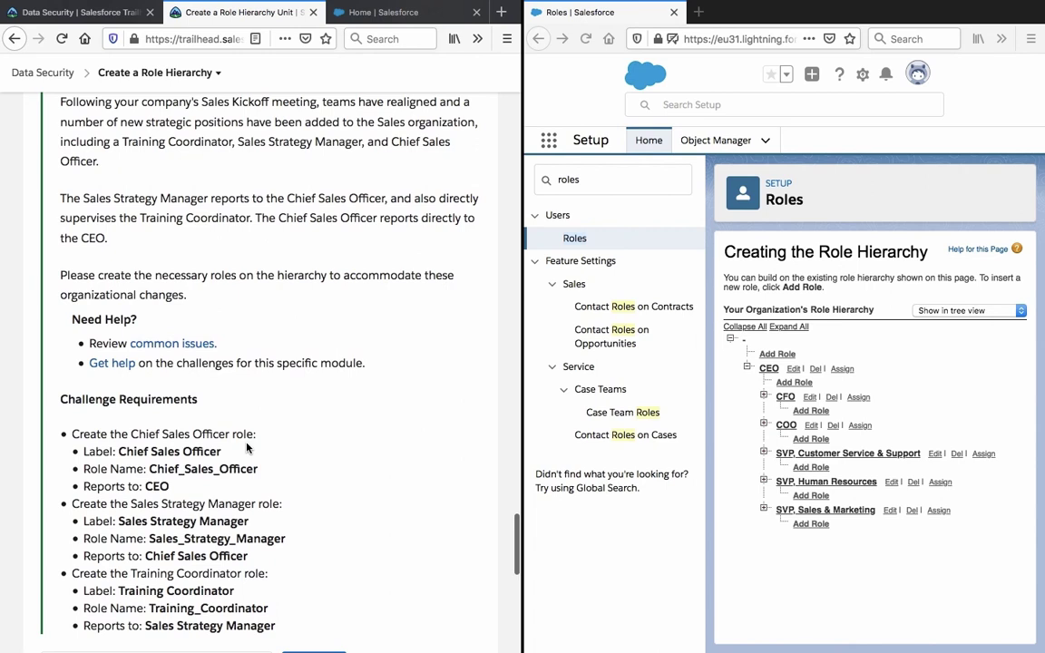
triple_click(151, 397)
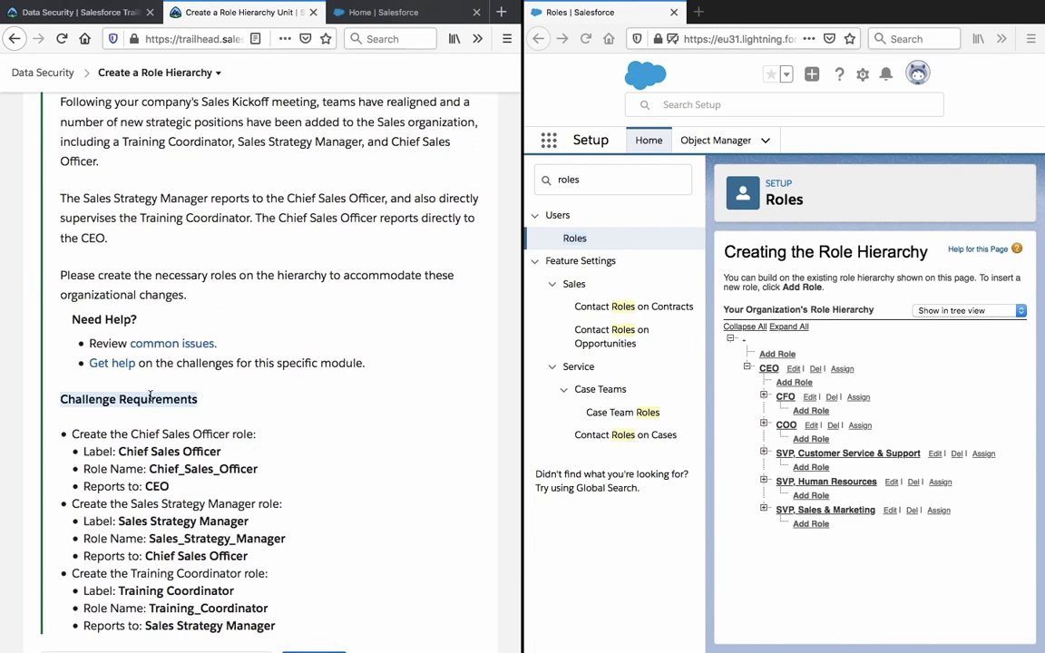
triple_click(153, 437)
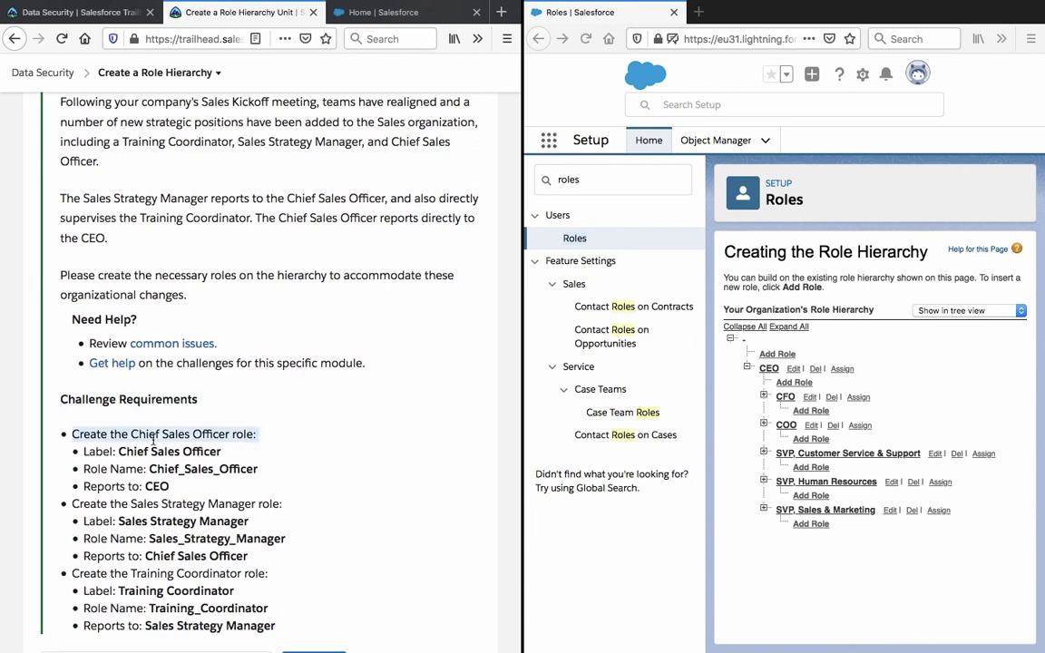
left_click(294, 400)
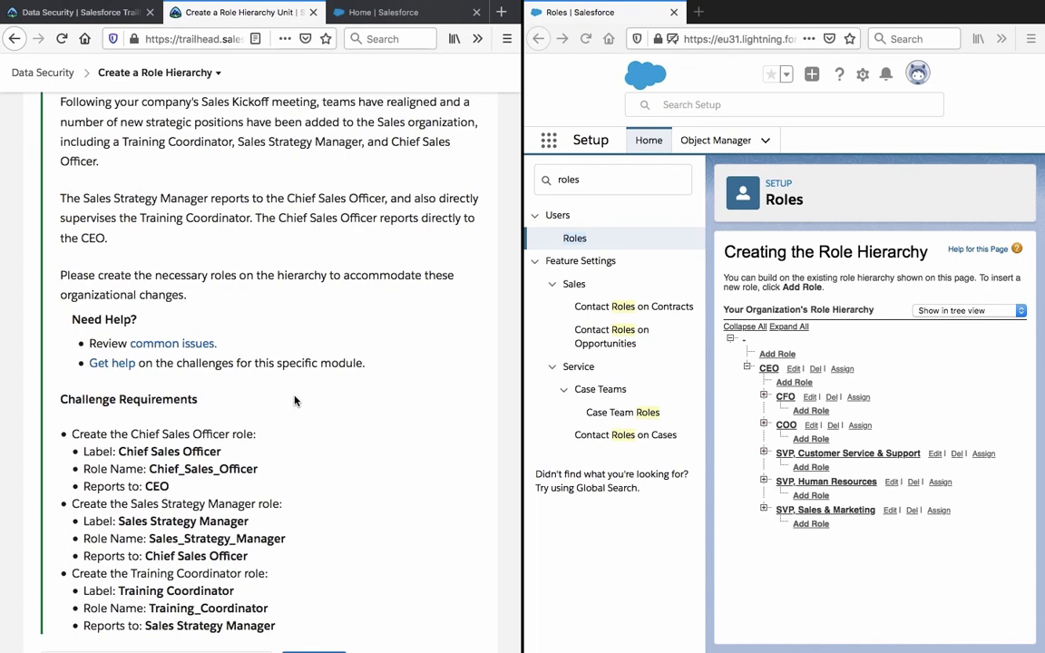
scroll(317, 318, "up", 1)
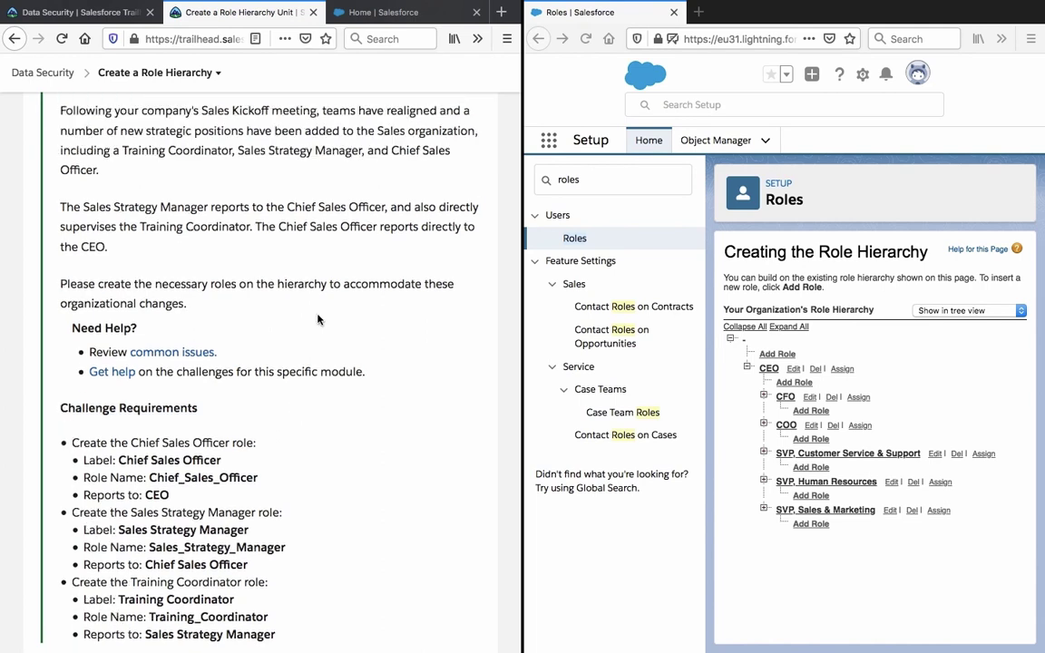
Step: Add a role directly under CEO with the label Chief Sales Officer and role name Chief_Sales_Officer, and save it
left_click(737, 592)
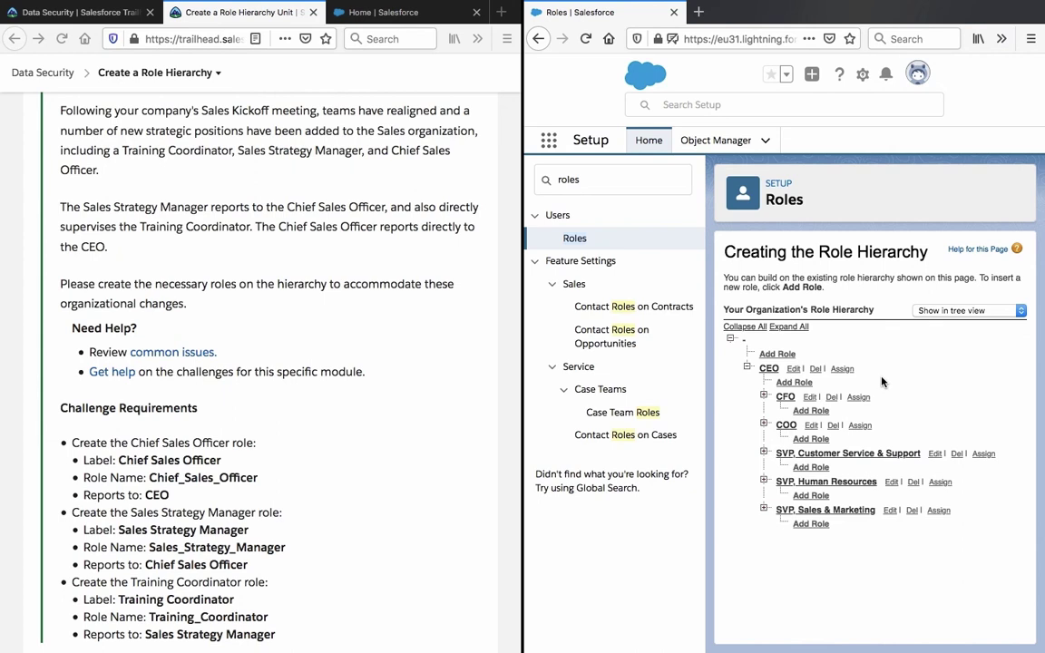
left_click(798, 384)
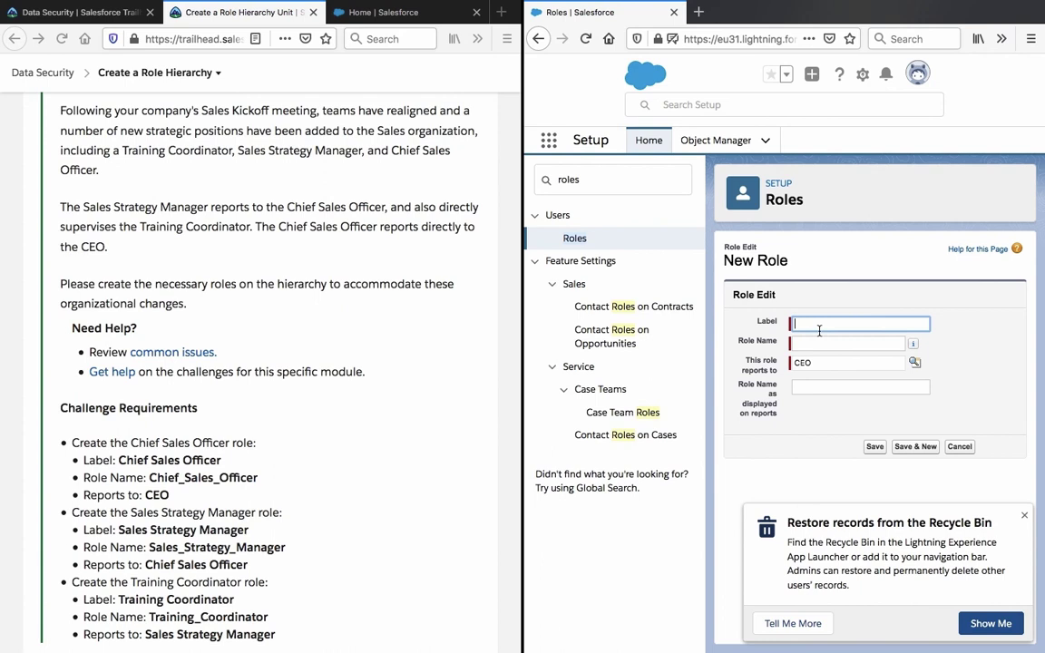
type("Chief Sales of")
key("BackSpace")
key("BackSpace")
key("BackSpace")
type("ffic")
key("BackSpace")
type("O")
left_click(887, 311)
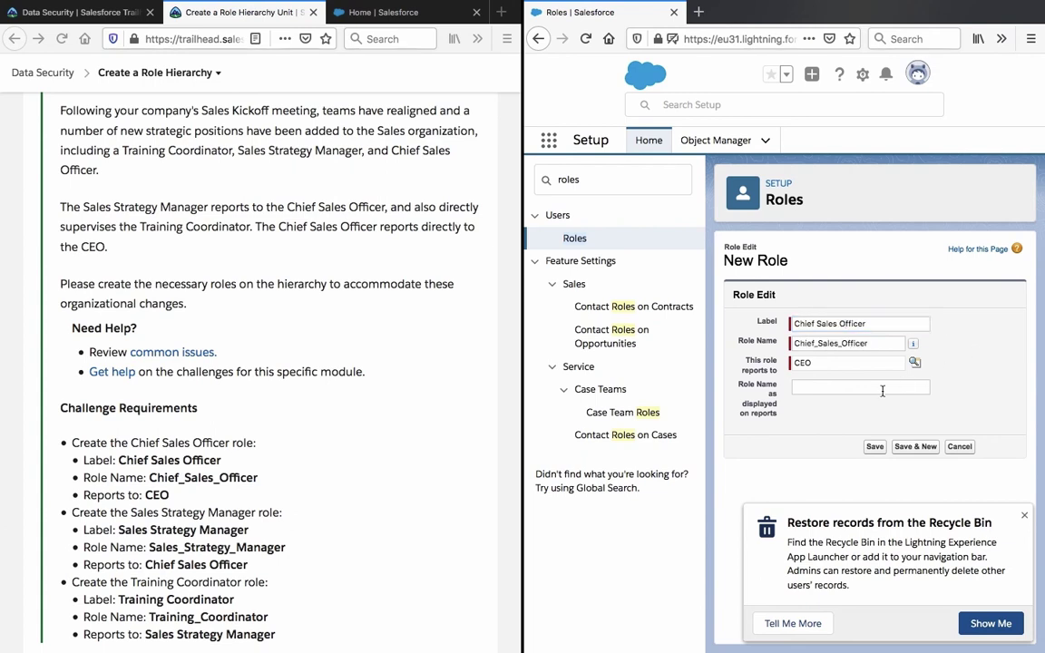
left_click(873, 447)
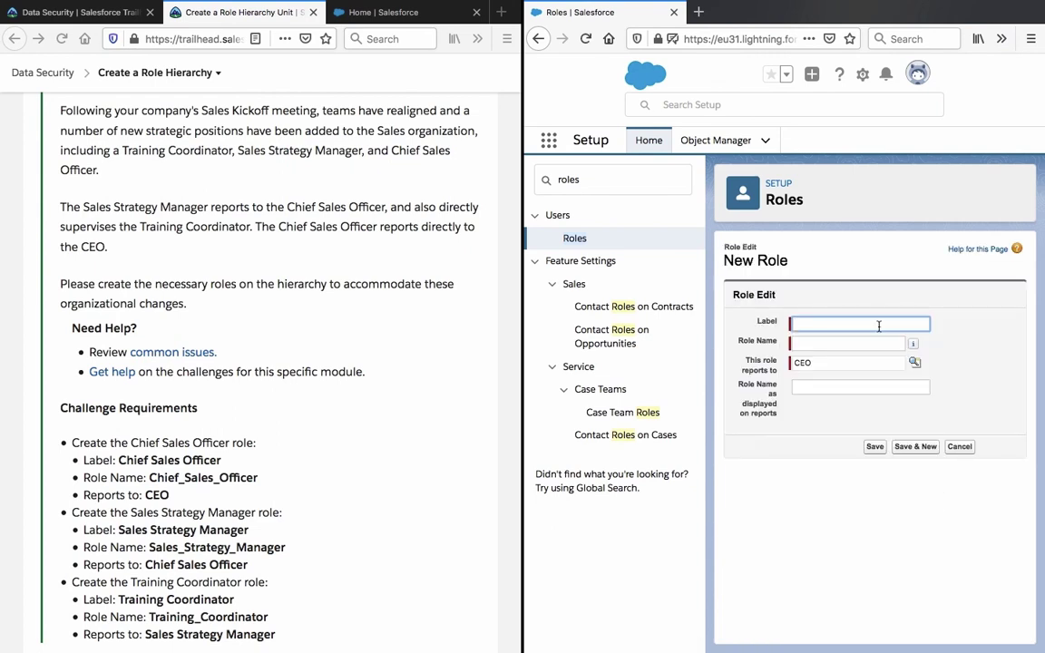
Step: Create the Sales Strategy Manager role with role name Sales_Strategy_Manager, reporting to Chief Sales Officer, and save it
type("Sales Strategy Manager")
left_click(948, 376)
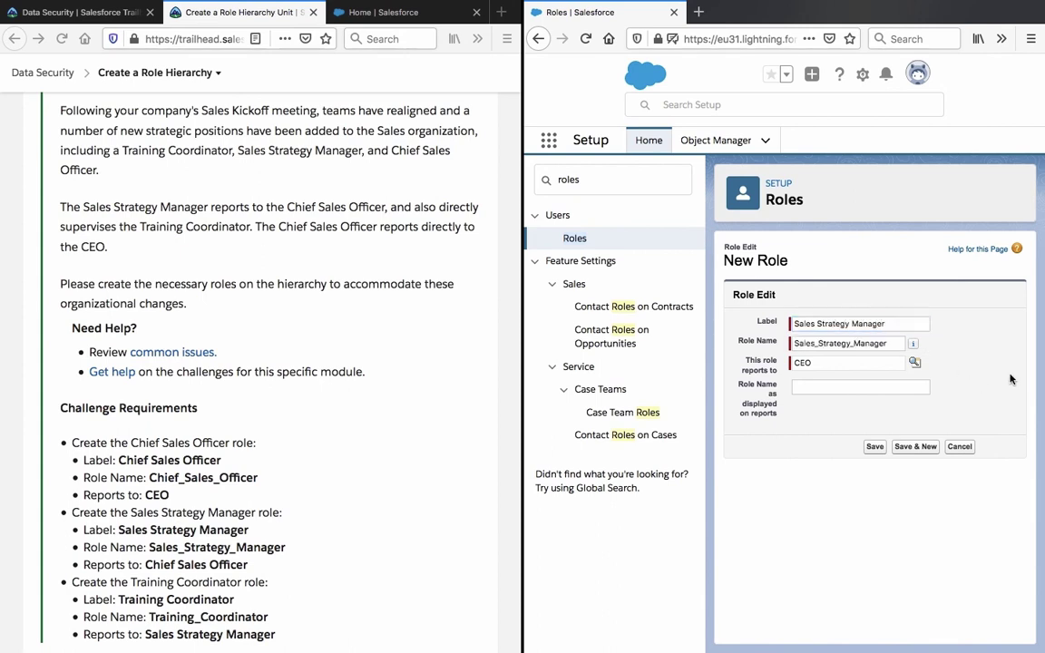
left_click(853, 362)
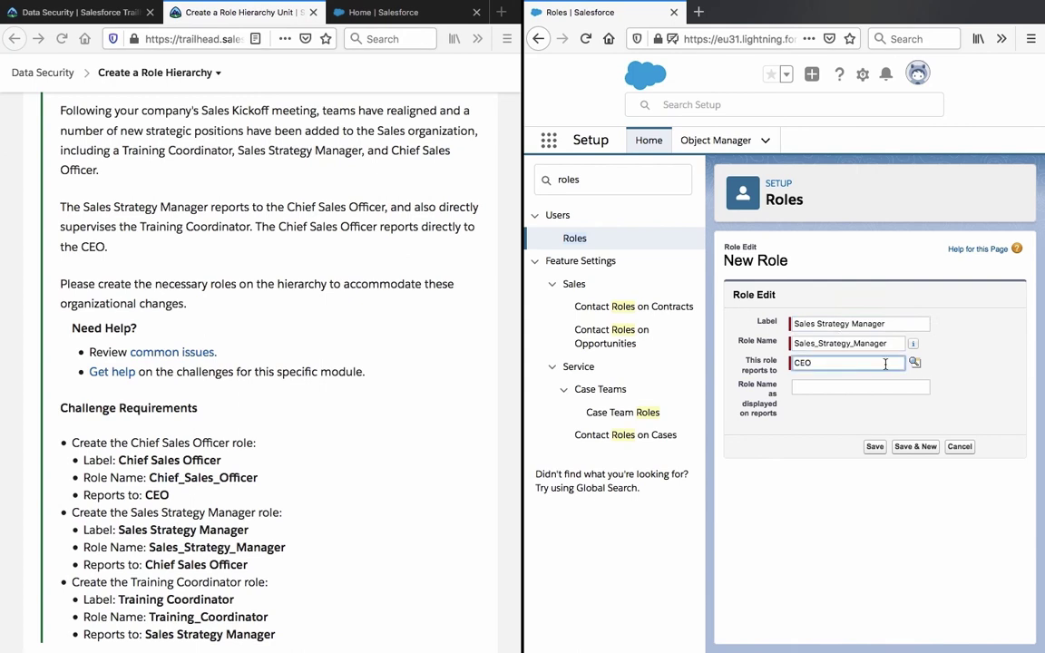
double_click(877, 362)
left_click(916, 362)
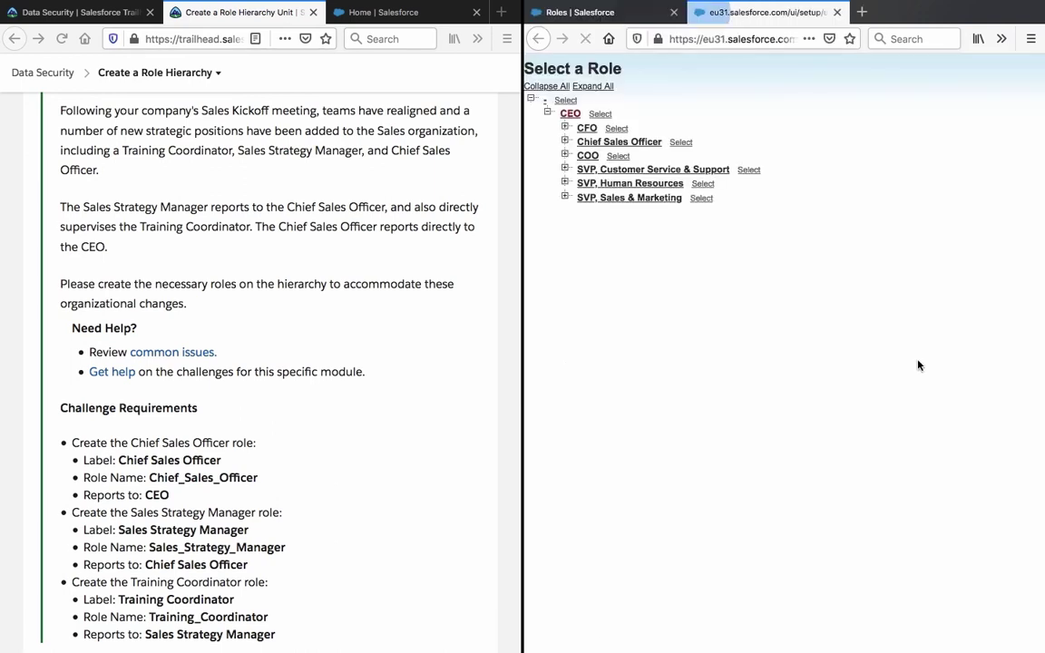
left_click(619, 142)
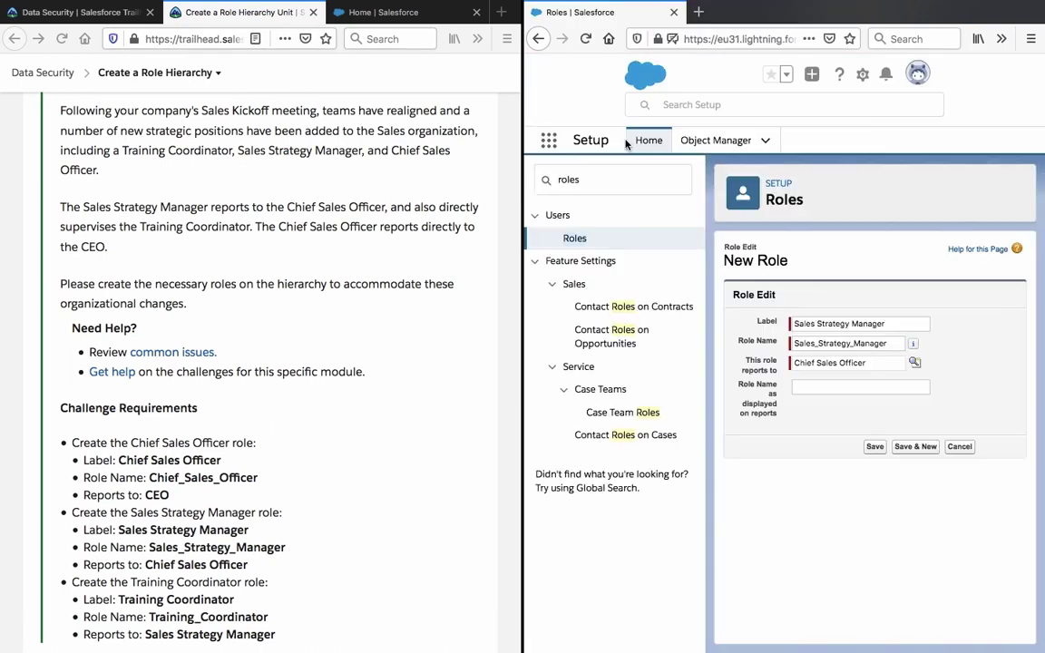
left_click(875, 446)
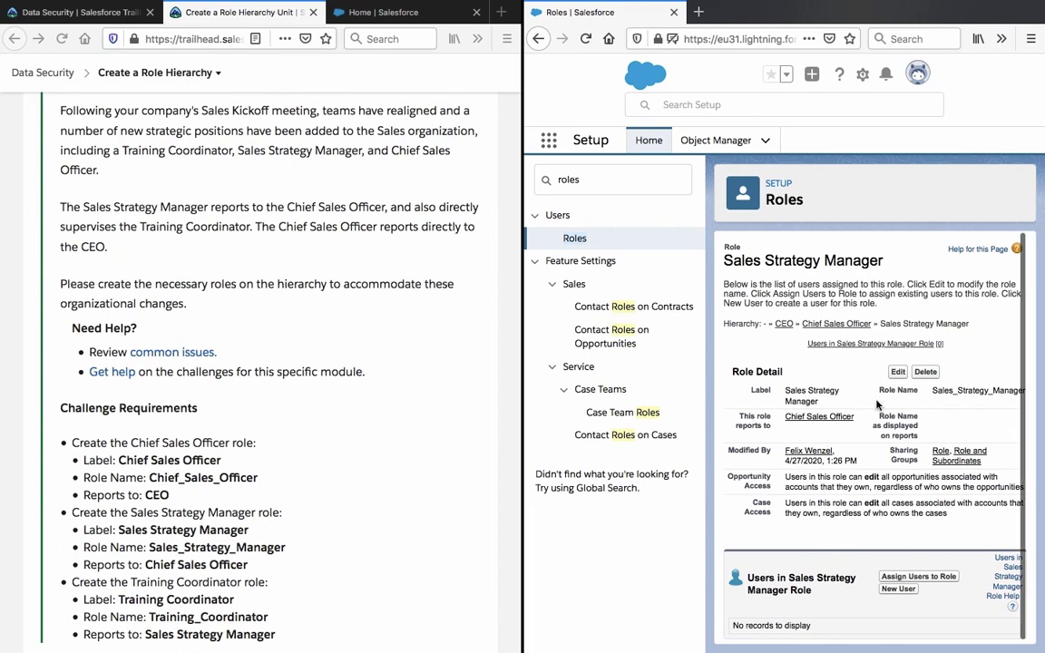
left_click(784, 322)
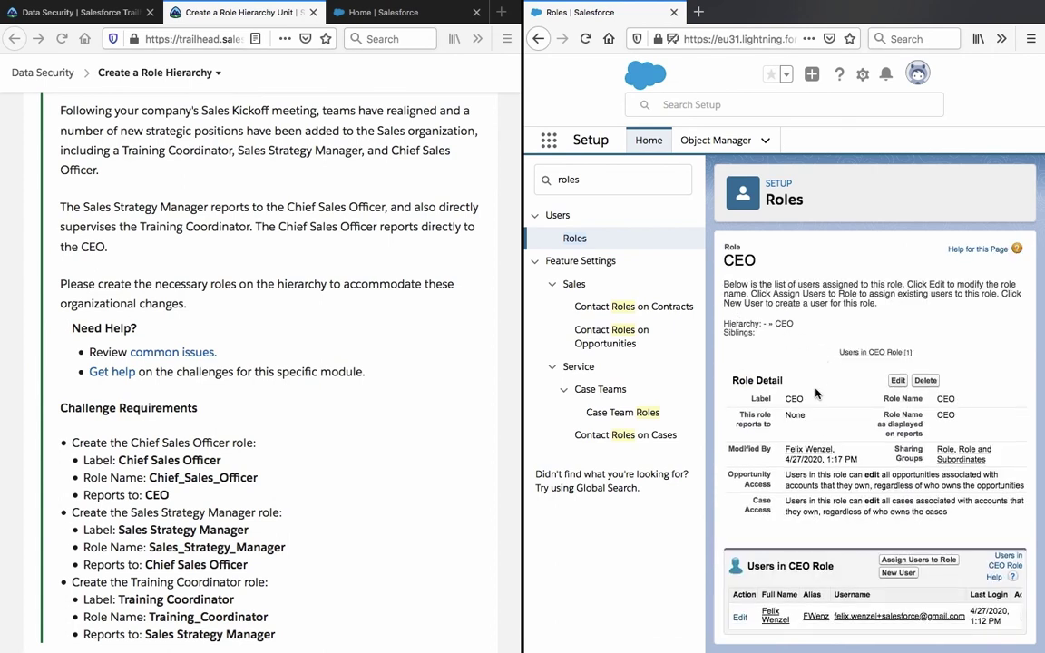
left_click(900, 577)
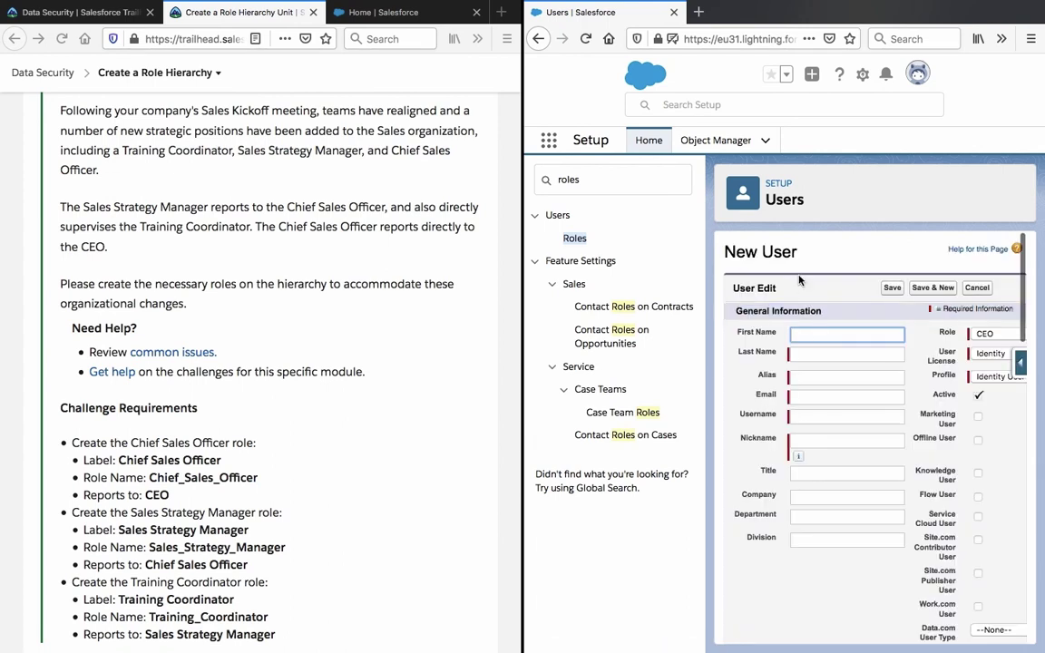
left_click(977, 287)
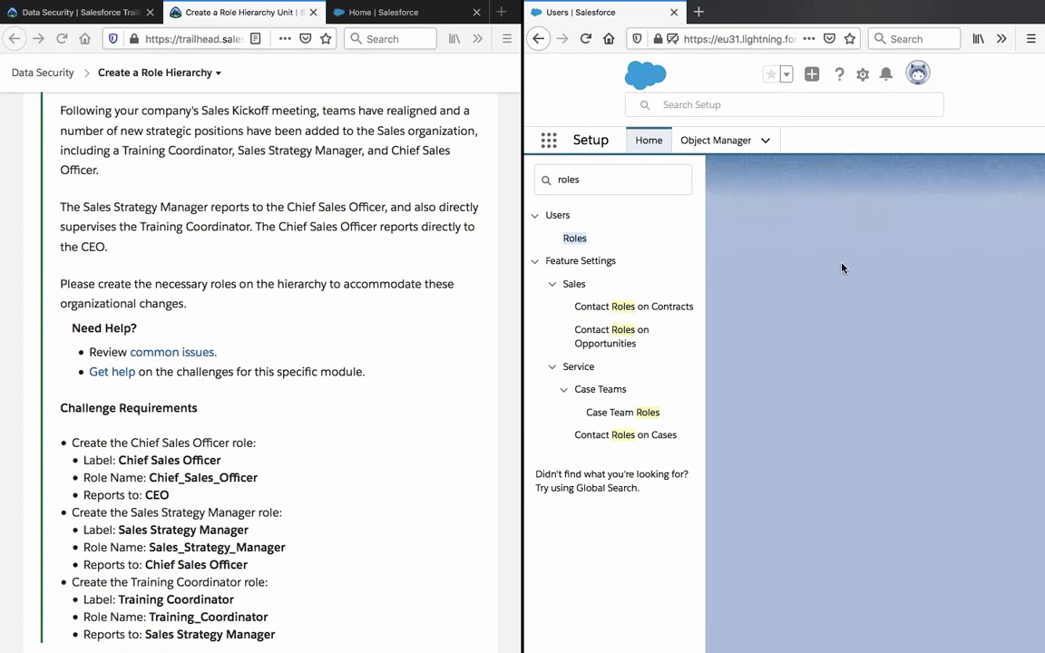
Step: Go back from the CEO role's detail page to the Understanding Roles page and open the organization's role hierarchy
right_click(842, 268)
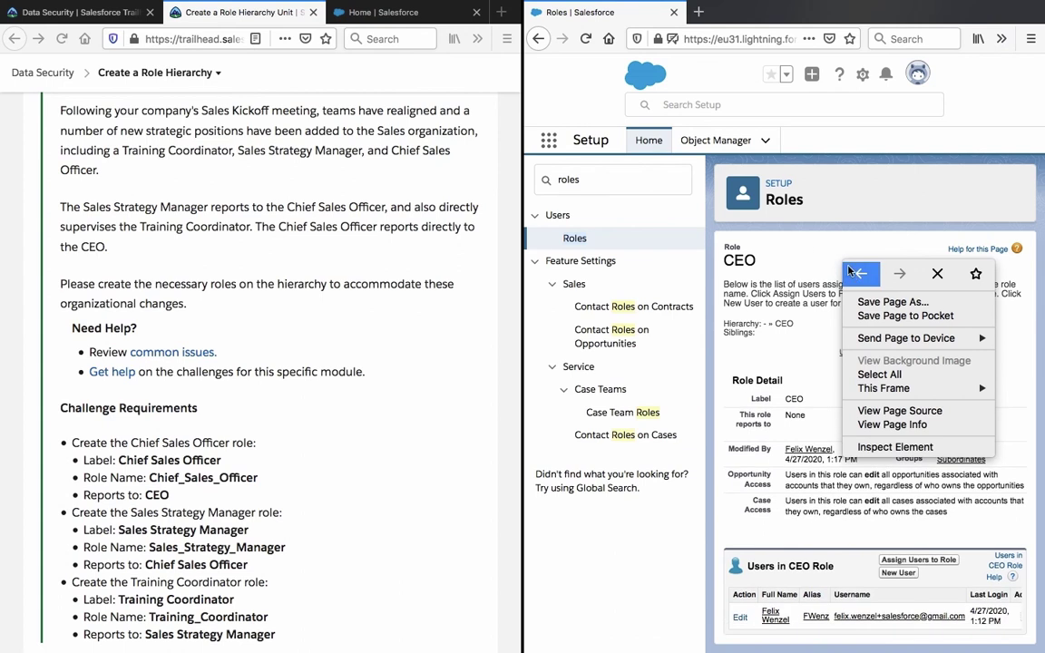
left_click(859, 274)
right_click(851, 275)
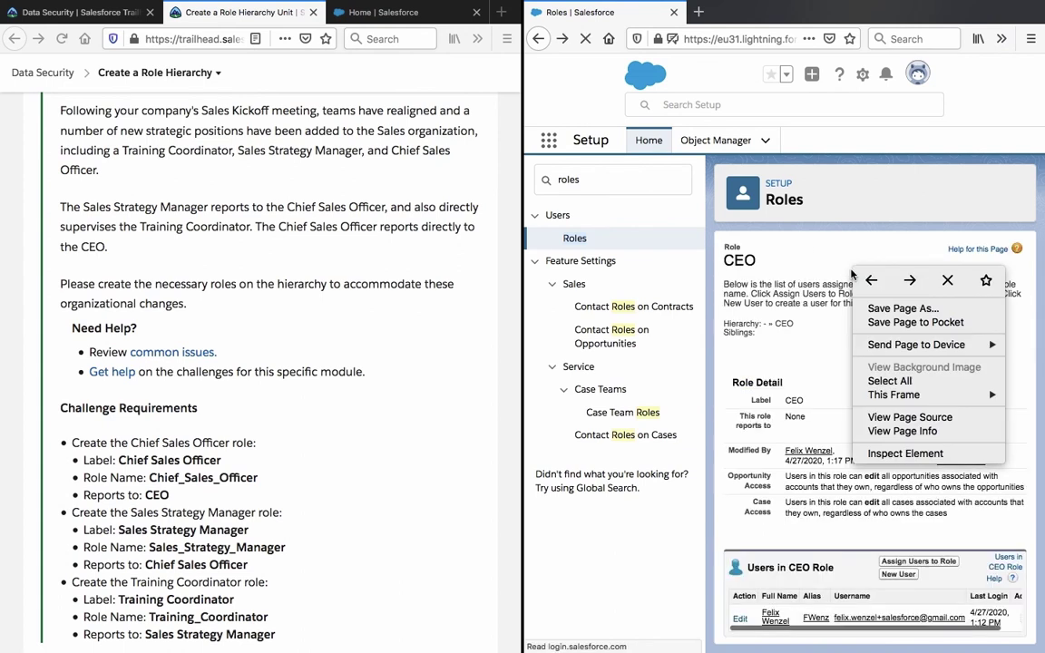
left_click(864, 279)
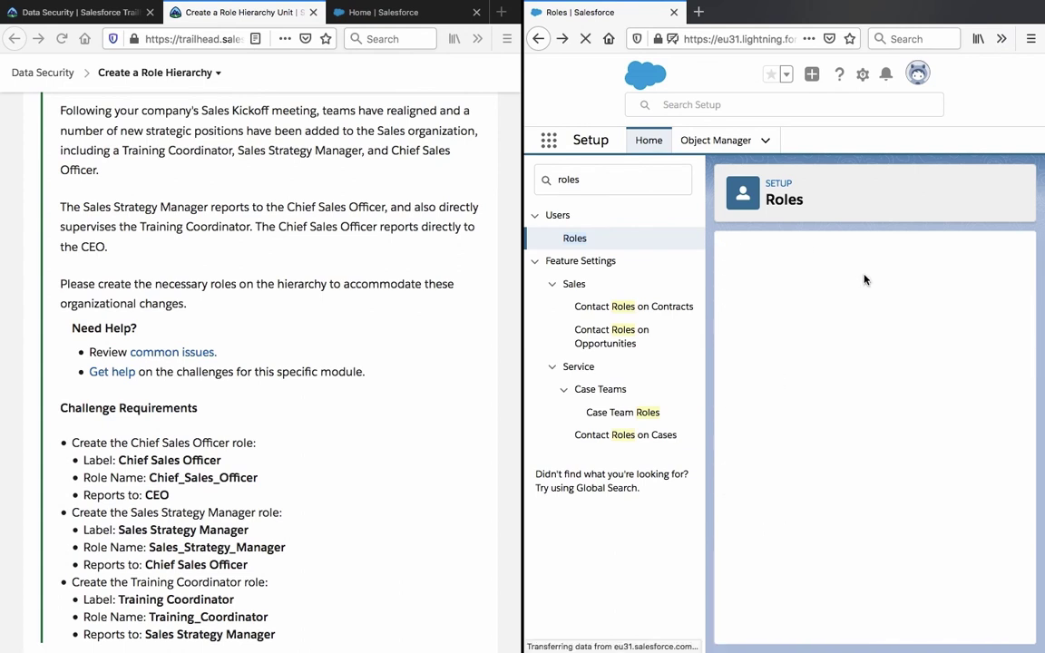
right_click(879, 283)
left_click(883, 285)
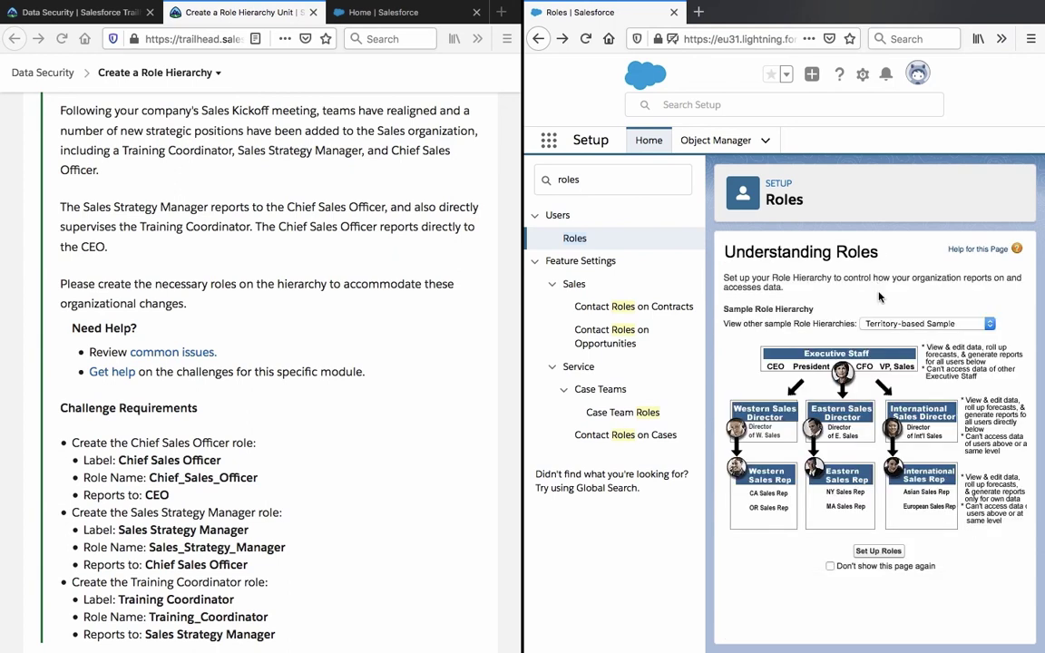
left_click(880, 551)
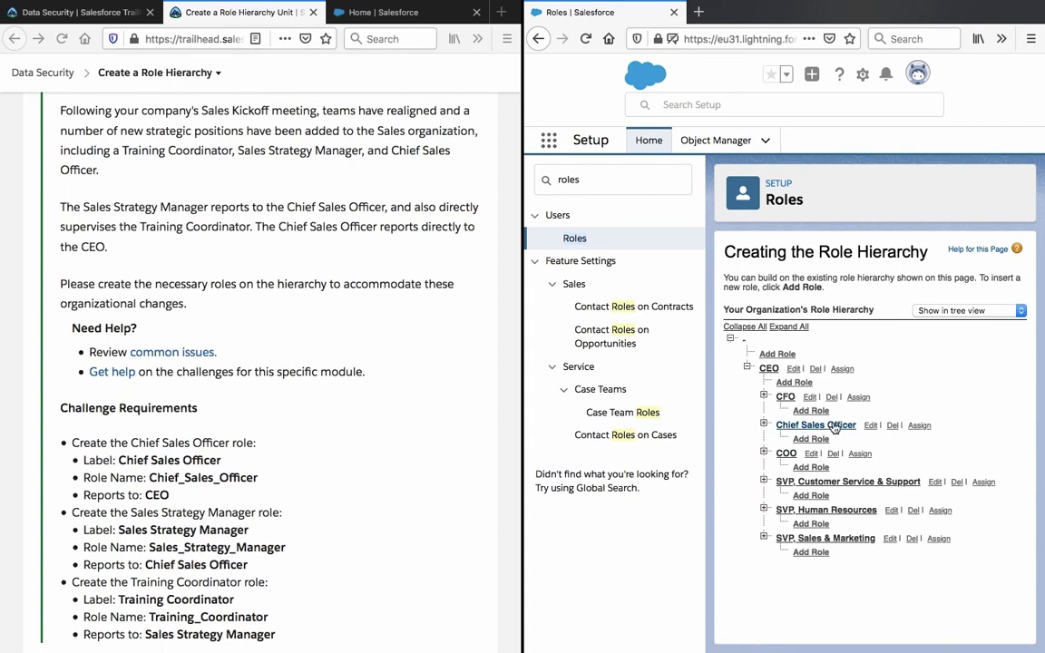
Step: Create the Training Coordinator role with role name Training_Coordinator, reporting to Sales Strategy Manager, and save it
scroll(296, 482, "down", 1)
scroll(297, 483, "up", 1)
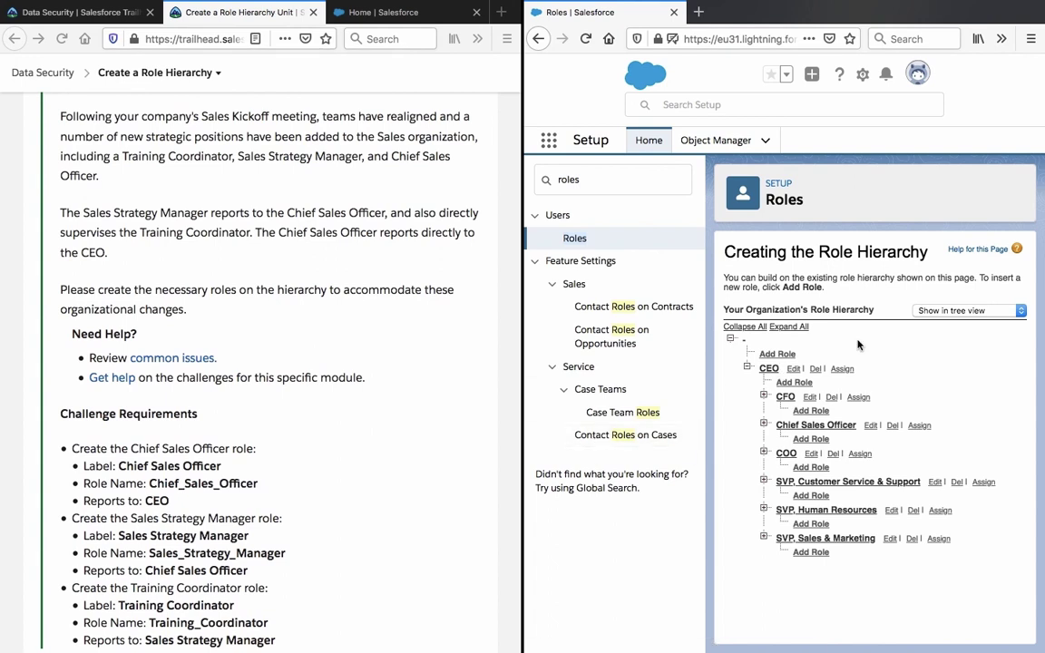
left_click(790, 386)
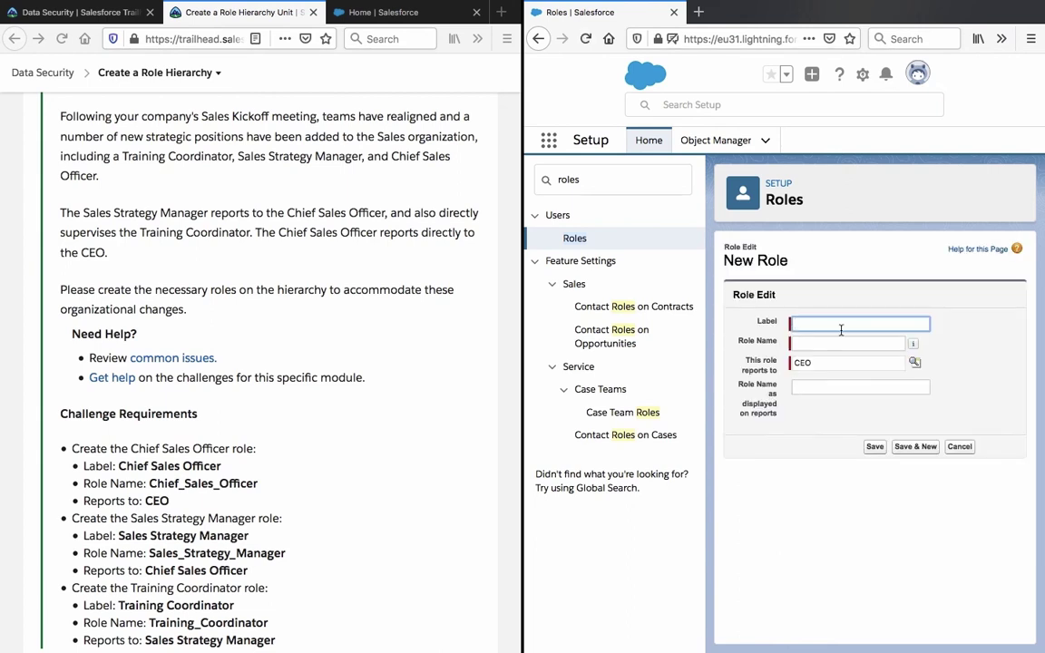
type("S")
key("BackSpace")
type("Training Coordinator")
left_click(815, 441)
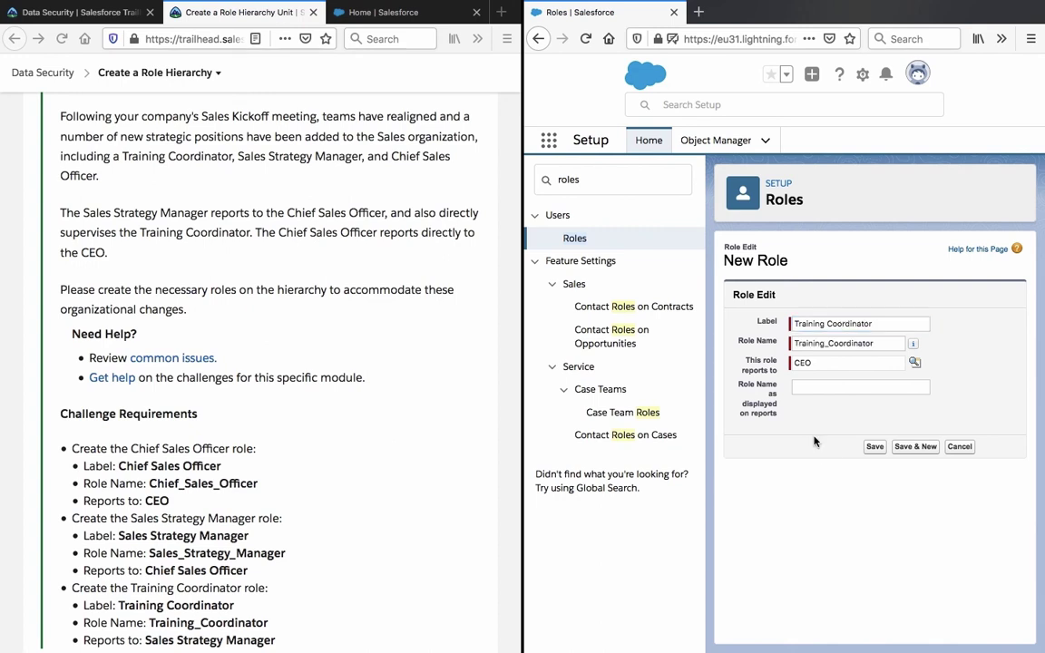
left_click(914, 362)
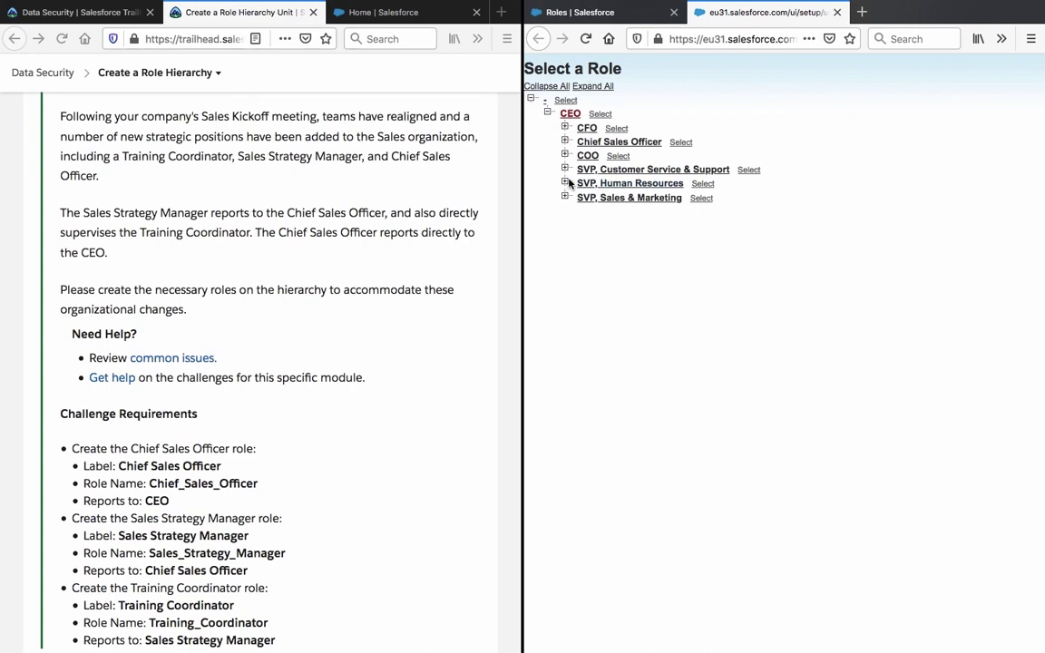
left_click(564, 143)
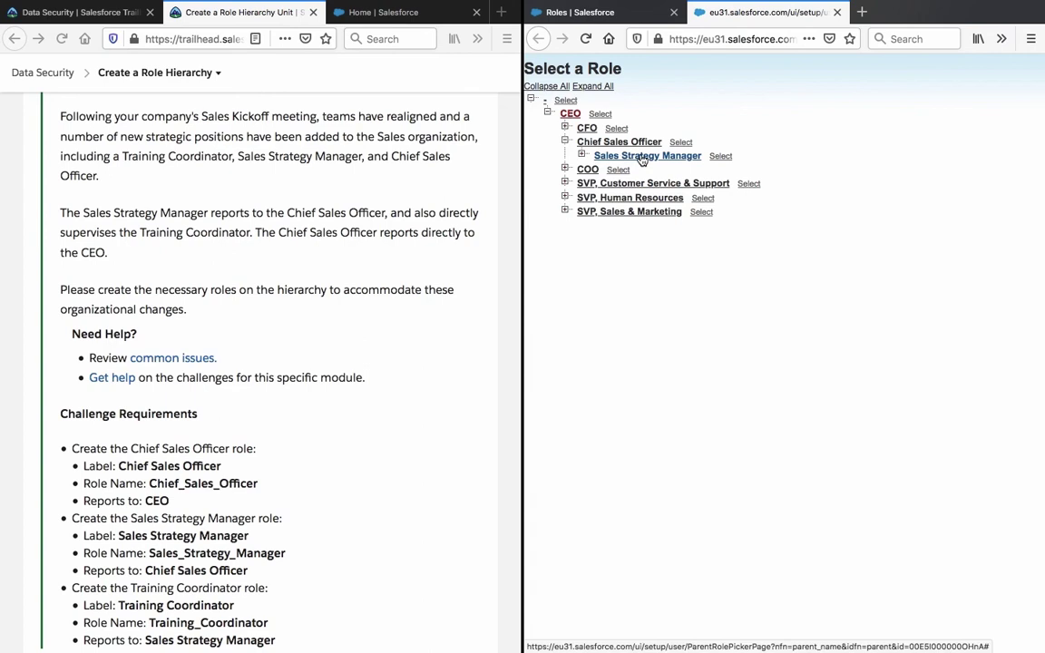
left_click(644, 156)
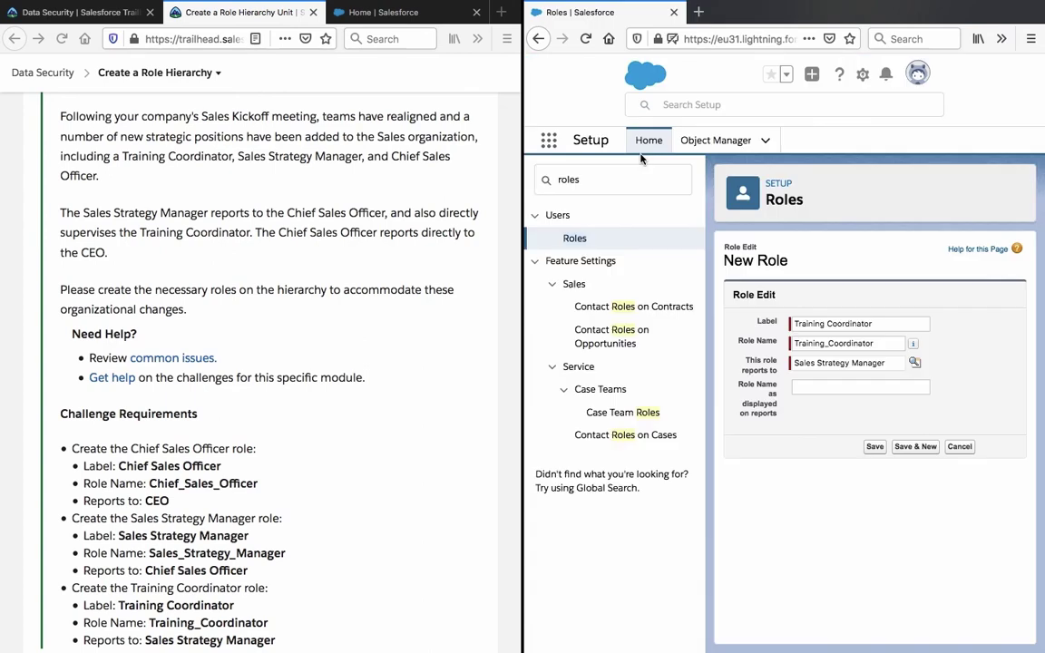
left_click(873, 448)
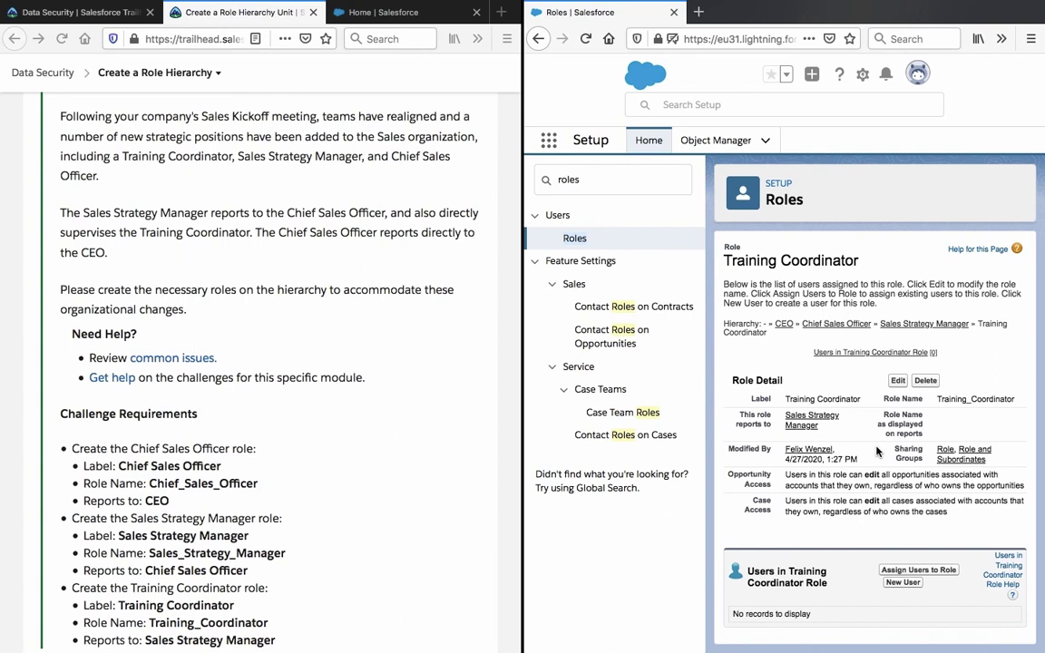
Step: Recheck the challenge requirements and reopen the Roles page in Setup to review the role hierarchy
left_click(349, 316)
scroll(349, 316, "down", 1)
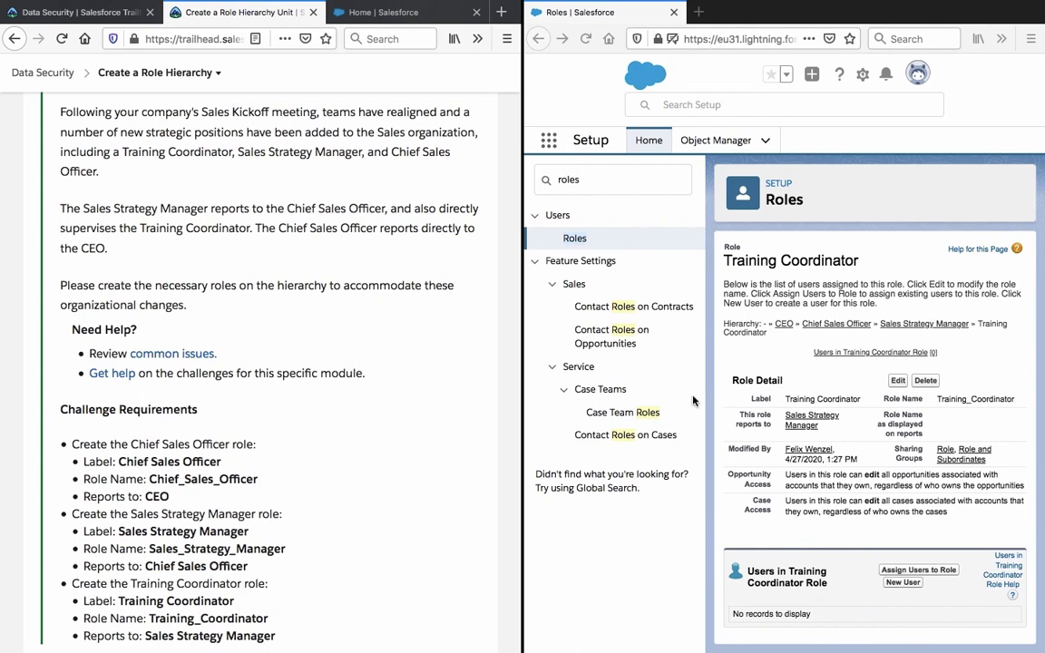
left_click(690, 276)
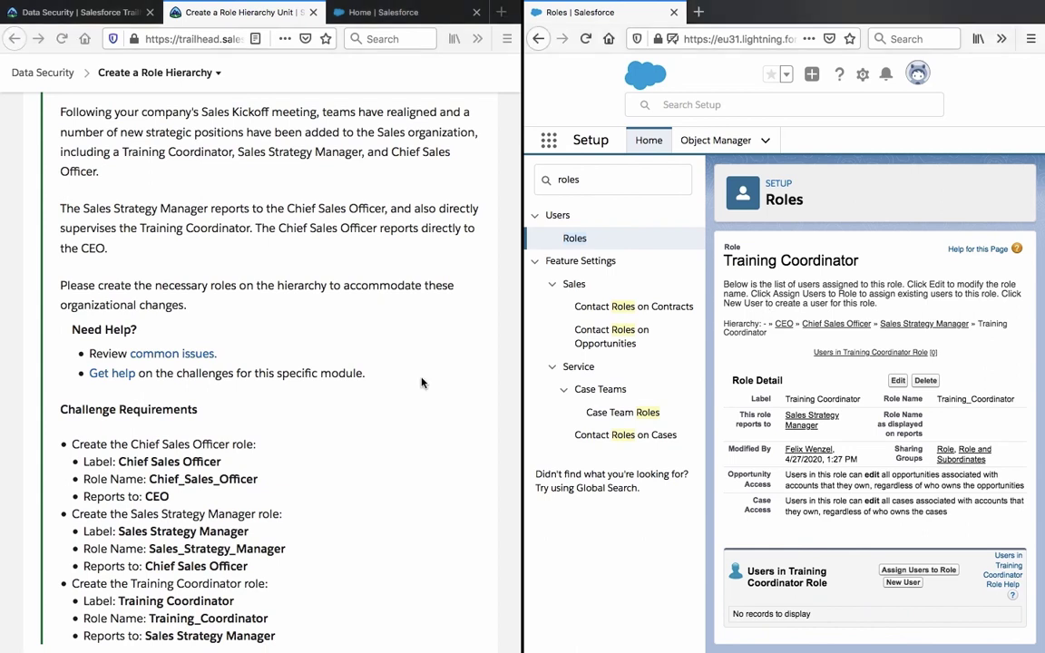
left_click(628, 240)
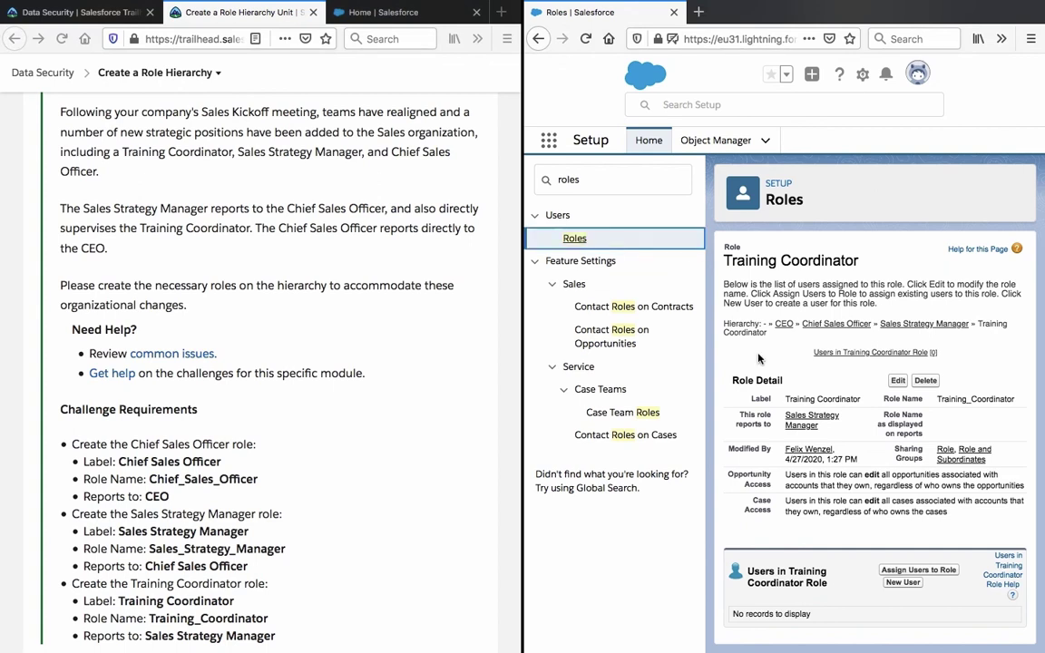